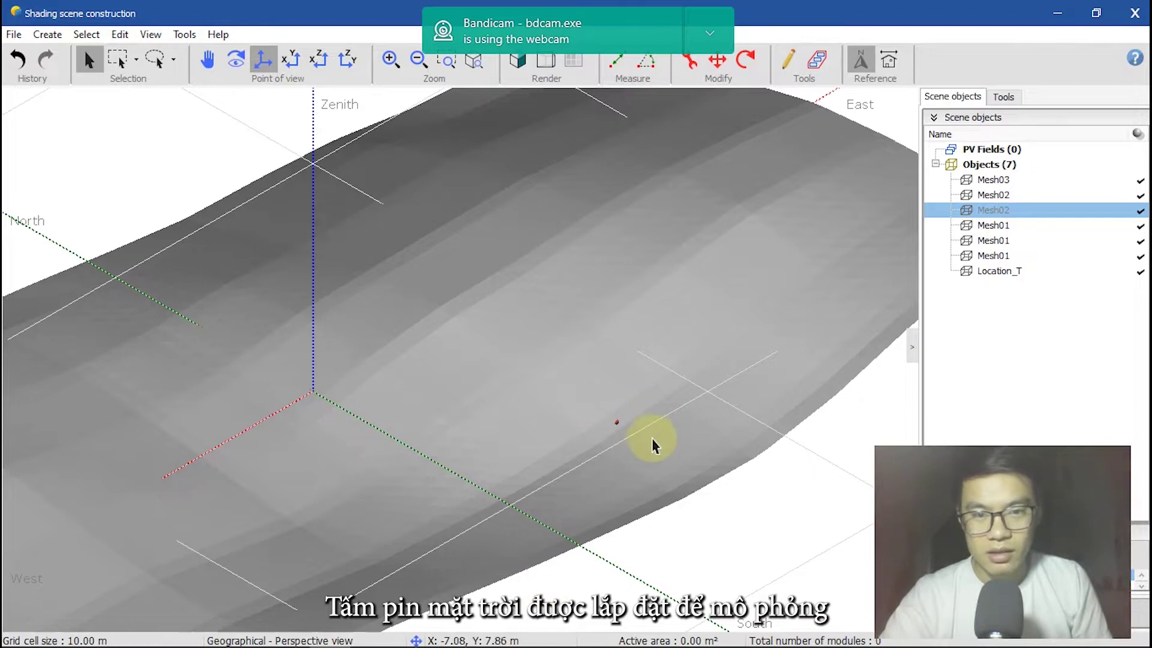
Step: Open the Add Location satellite map from the Geo-location menu
{"action": "scroll", "coordinate": [636, 443], "scroll_direction": "up", "scroll_amount": 4}
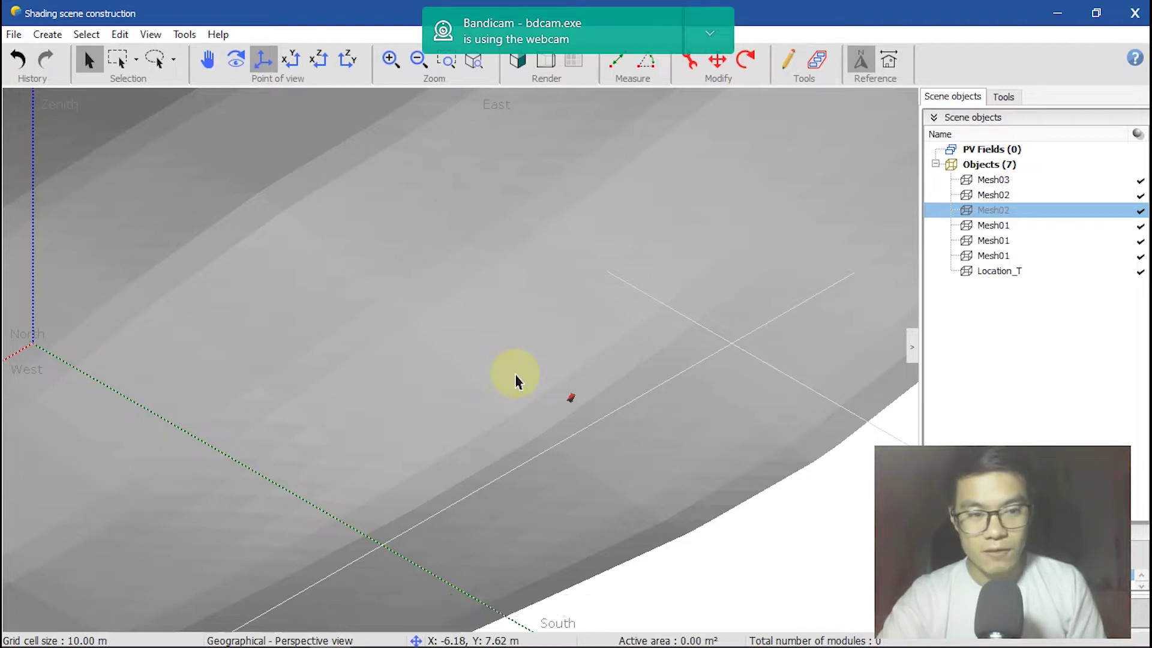
{"action": "scroll", "coordinate": [564, 398], "scroll_direction": "up", "scroll_amount": 2}
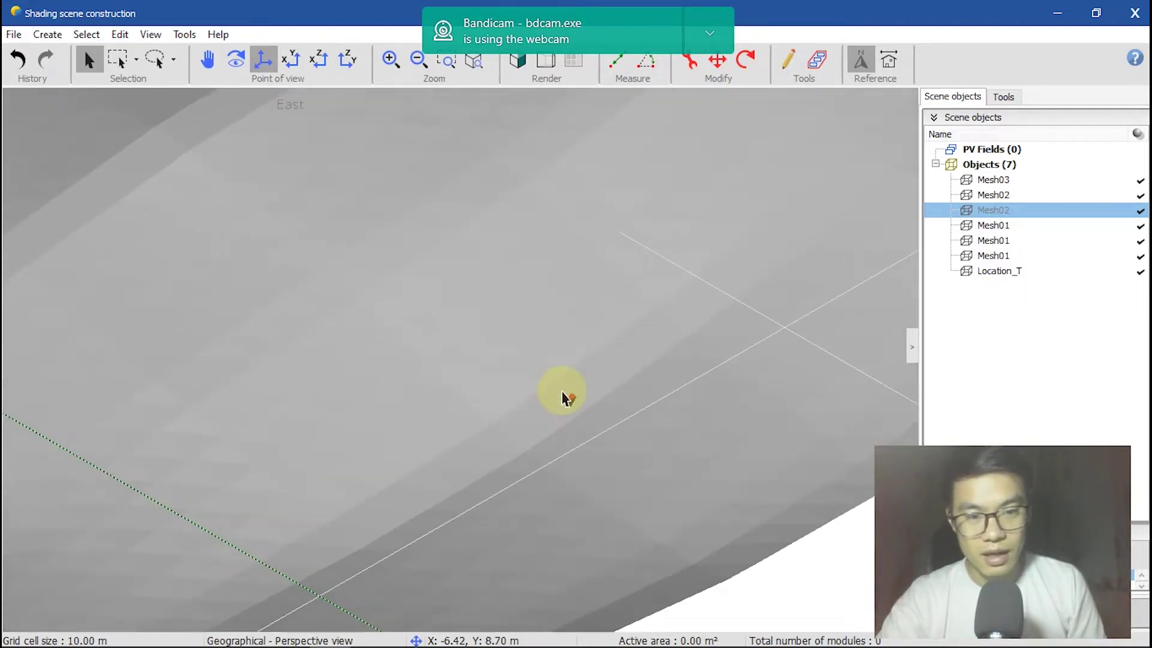
{"action": "scroll", "coordinate": [562, 393], "scroll_direction": "down", "scroll_amount": 3}
{"action": "scroll", "coordinate": [643, 399], "scroll_direction": "down", "scroll_amount": 2}
{"action": "scroll", "coordinate": [576, 378], "scroll_direction": "up", "scroll_amount": 2}
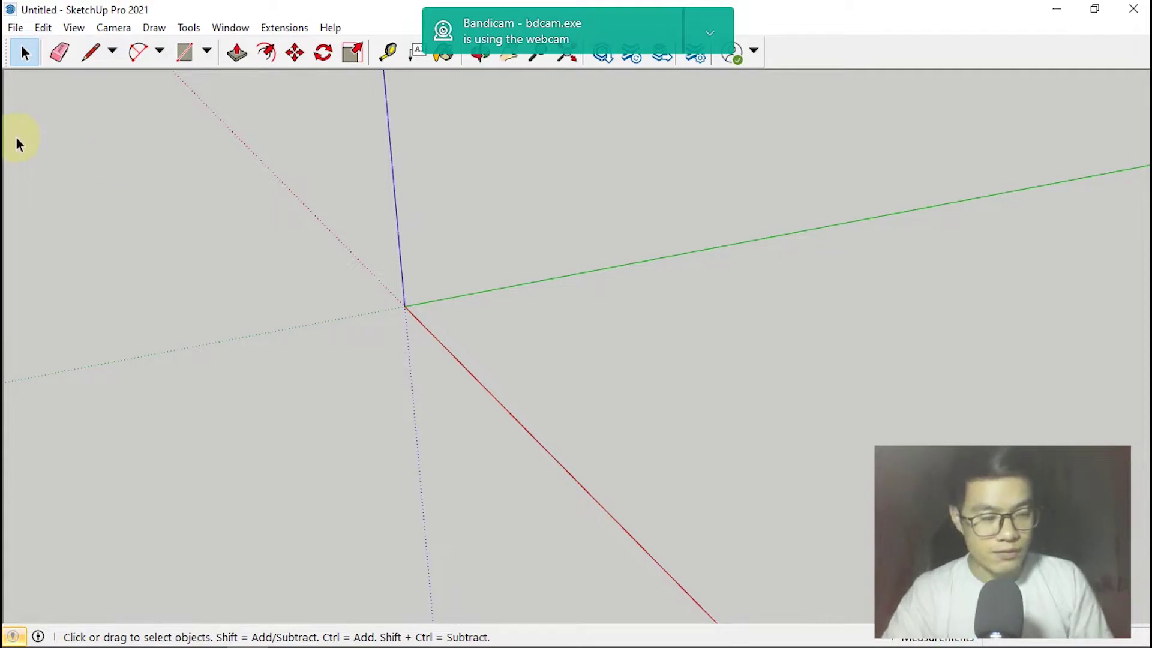
{"action": "left_click", "coordinate": [18, 28]}
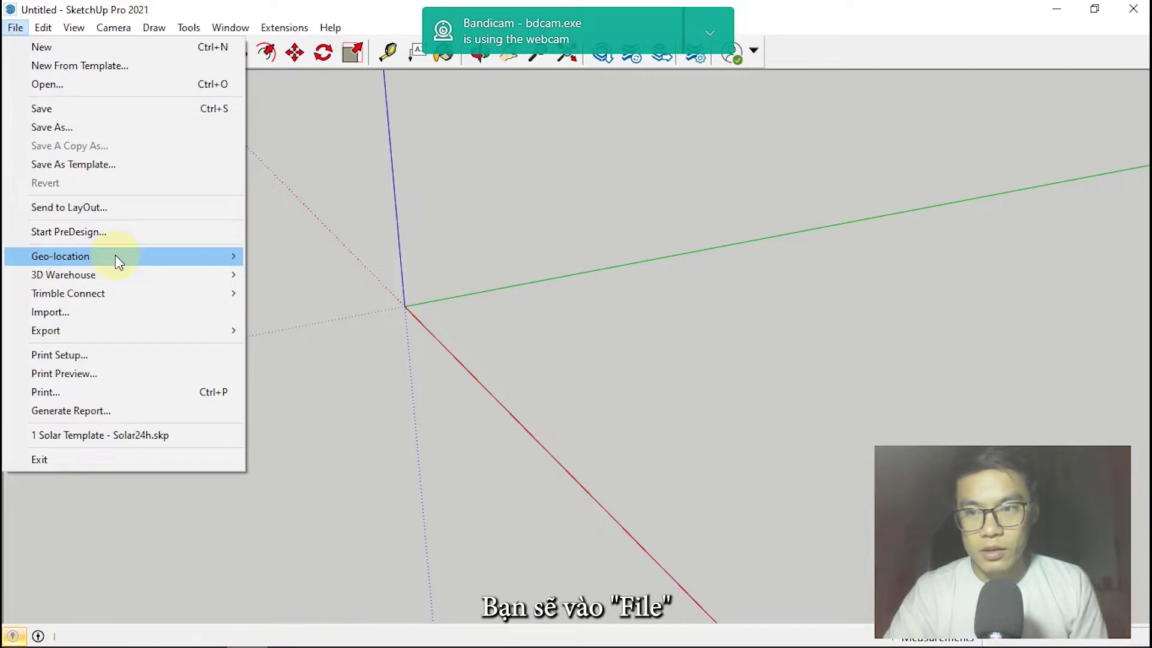
{"action": "mouse_move", "coordinate": [116, 258]}
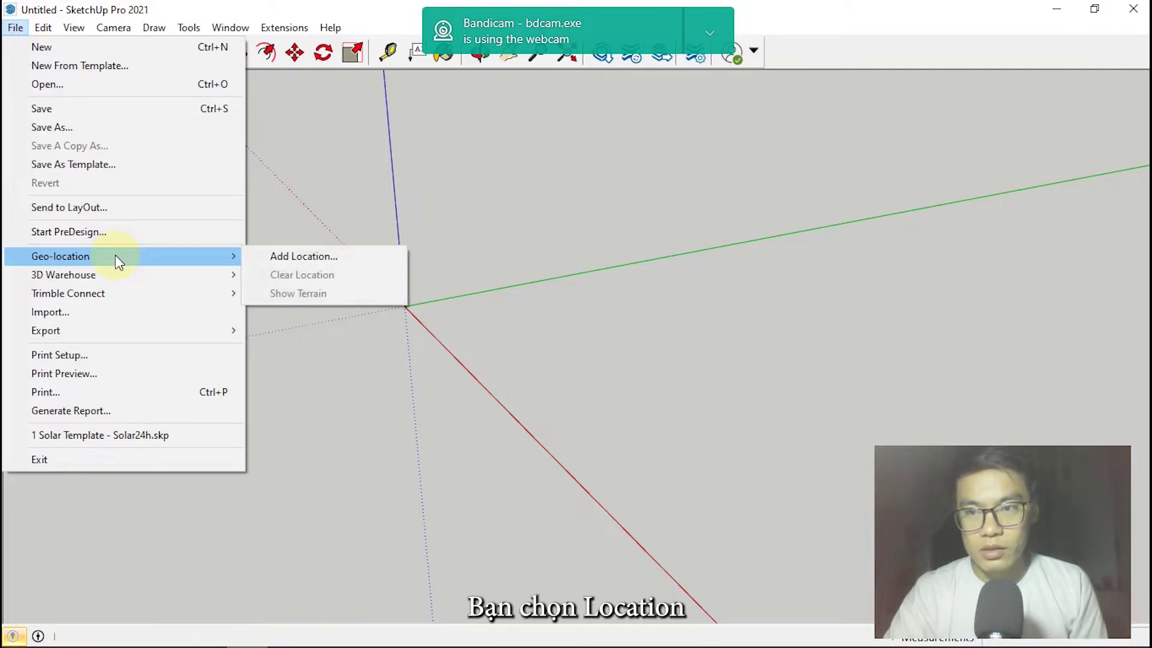
{"action": "left_click", "coordinate": [310, 257]}
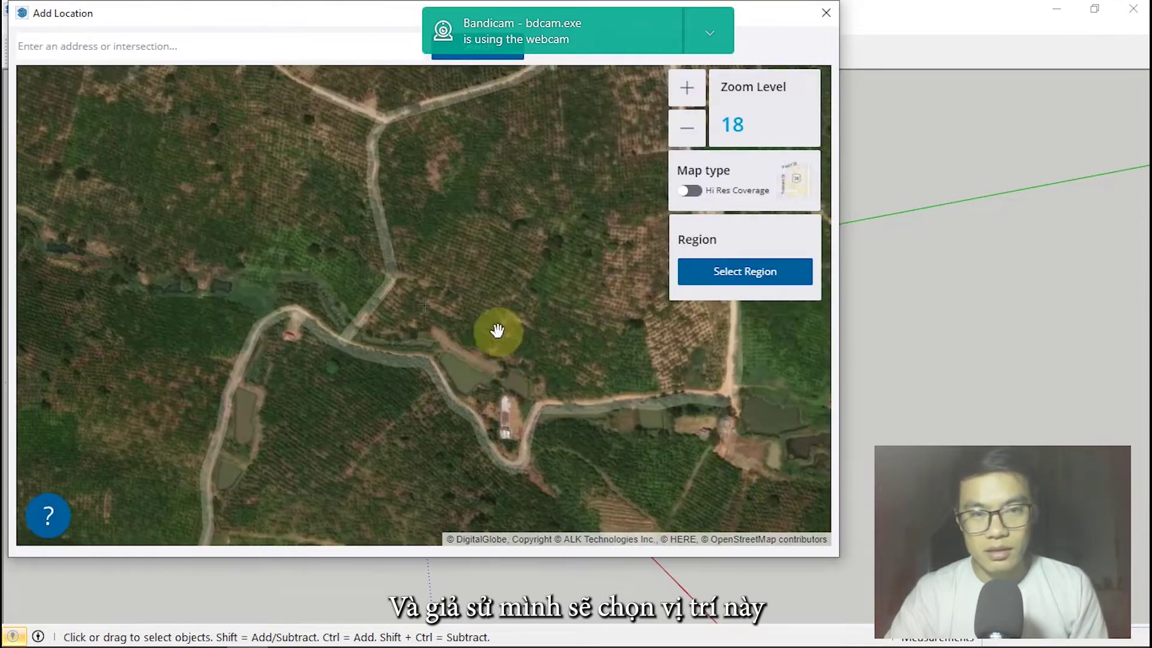
Step: Zoom and pan the map to frame the farm site with its roads and pond
{"action": "left_click", "coordinate": [246, 57]}
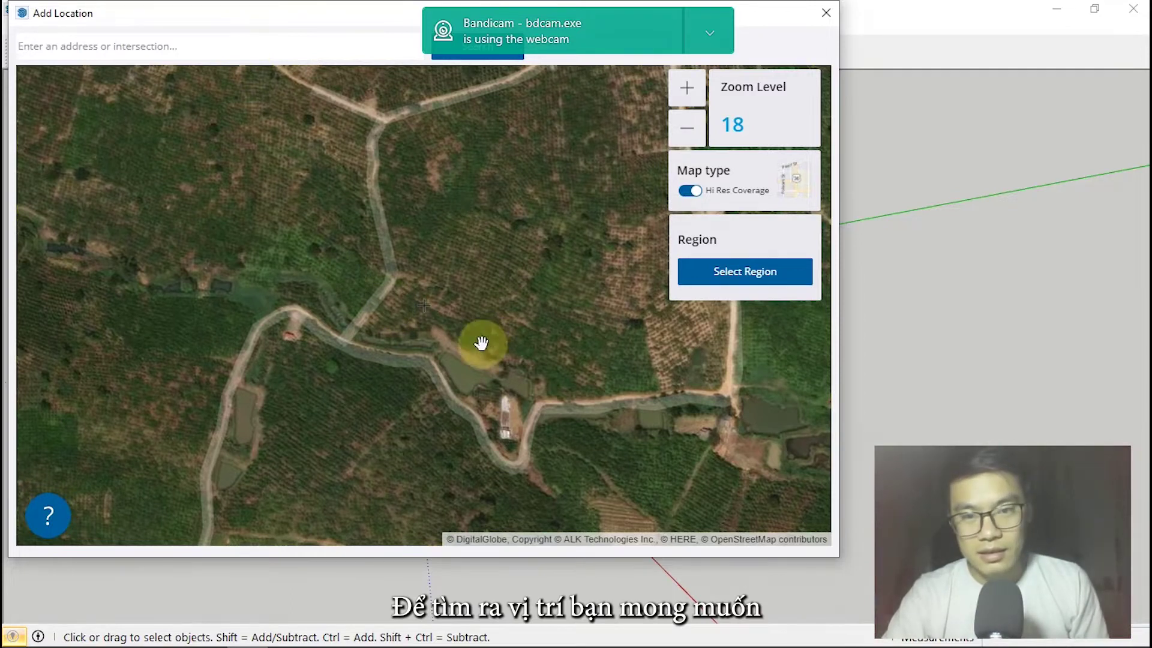
{"action": "scroll", "coordinate": [492, 336], "scroll_direction": "down", "scroll_amount": 2}
{"action": "scroll", "coordinate": [488, 329], "scroll_direction": "up", "scroll_amount": 2}
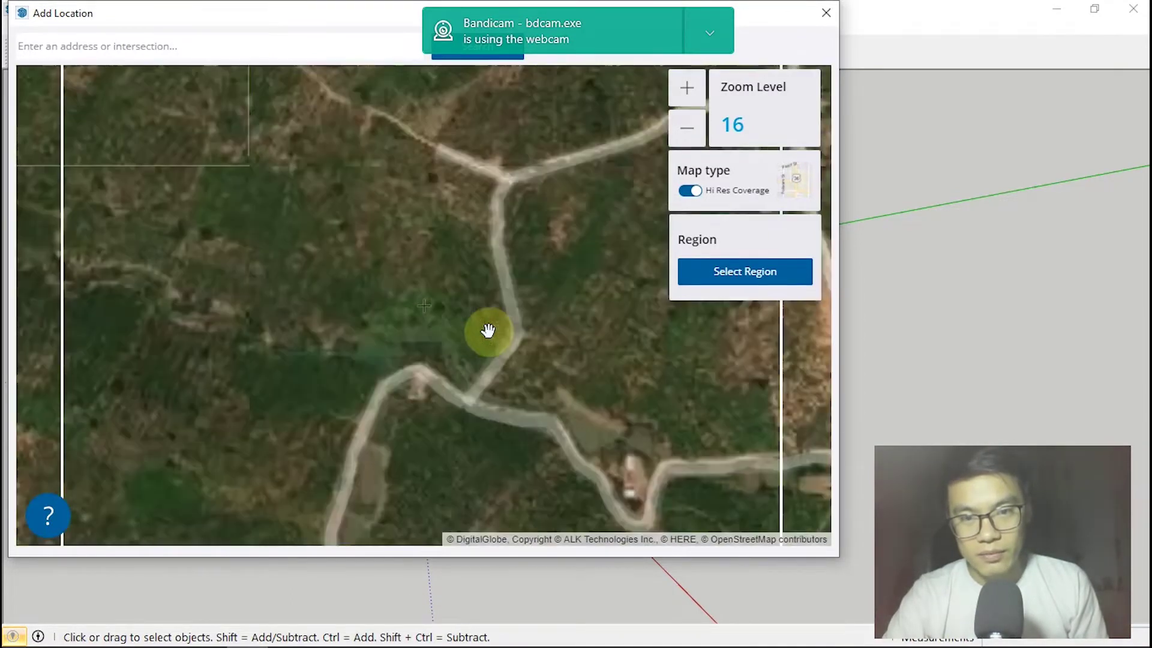
{"action": "left_click_drag", "start_coordinate": [499, 345], "coordinate": [471, 334]}
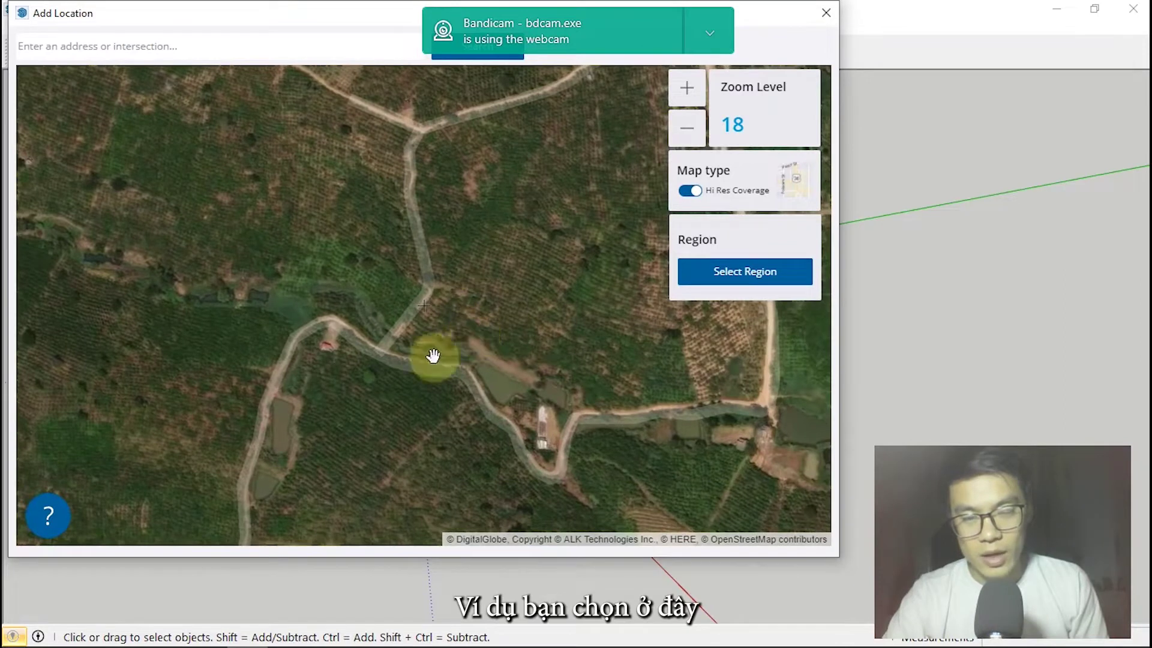
Step: Select the map region and import it using Digital Globe imagery instead of Hi-Res Nearmap
{"action": "left_click", "coordinate": [778, 277]}
{"action": "left_click", "coordinate": [763, 291]}
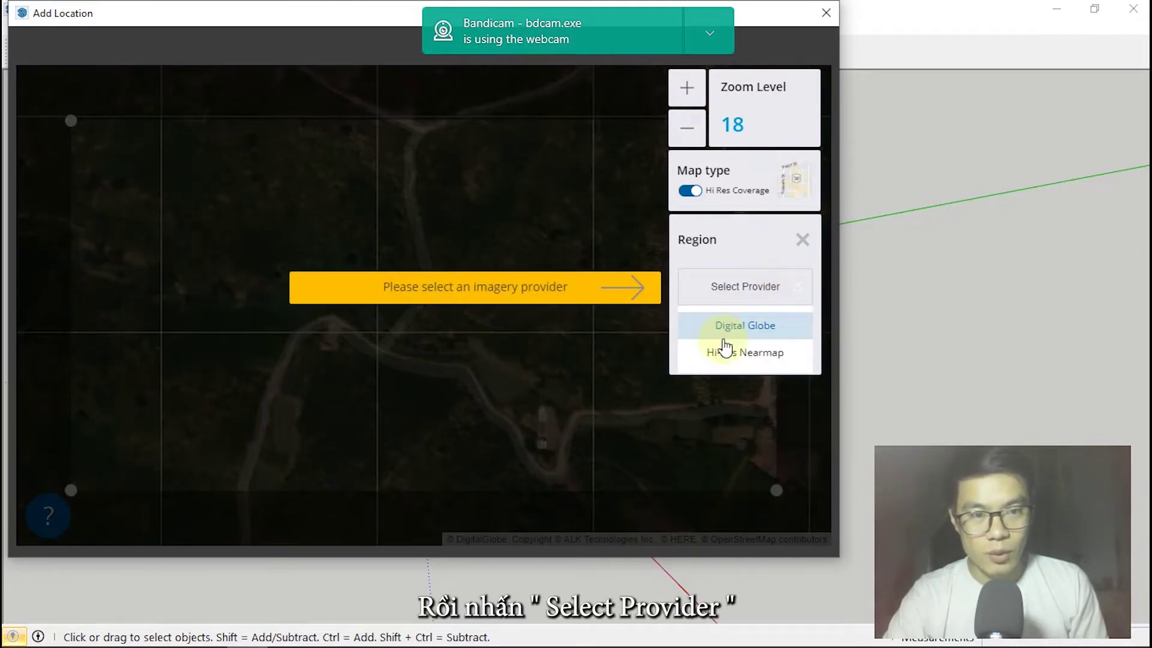
{"action": "left_click", "coordinate": [772, 358]}
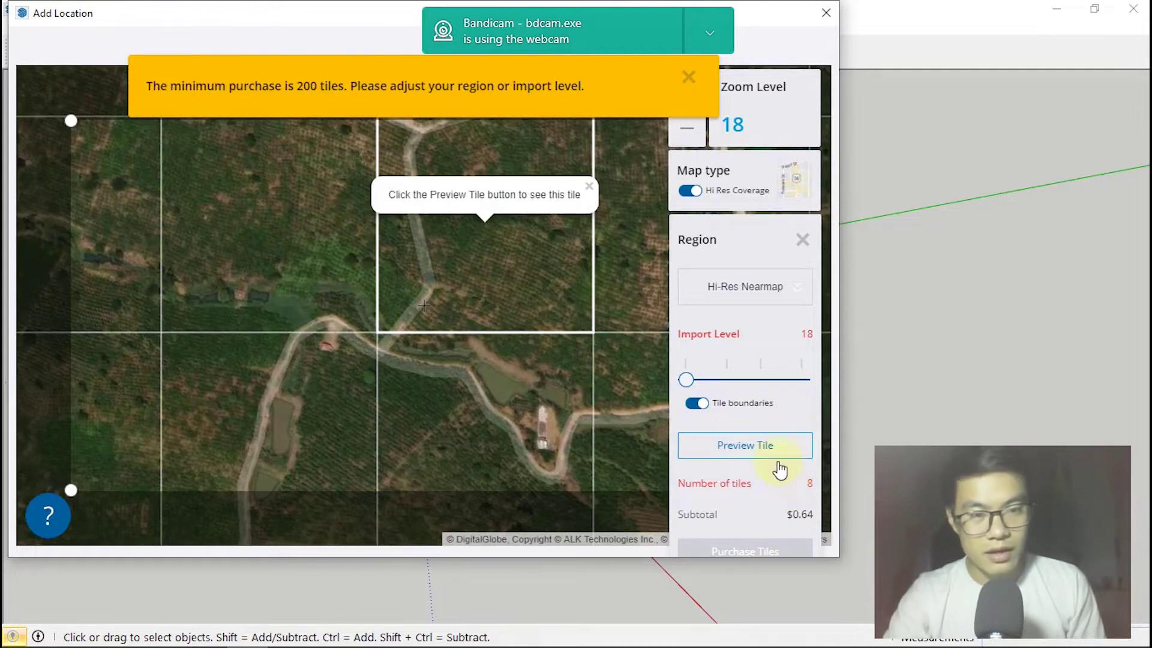
{"action": "left_click", "coordinate": [742, 288]}
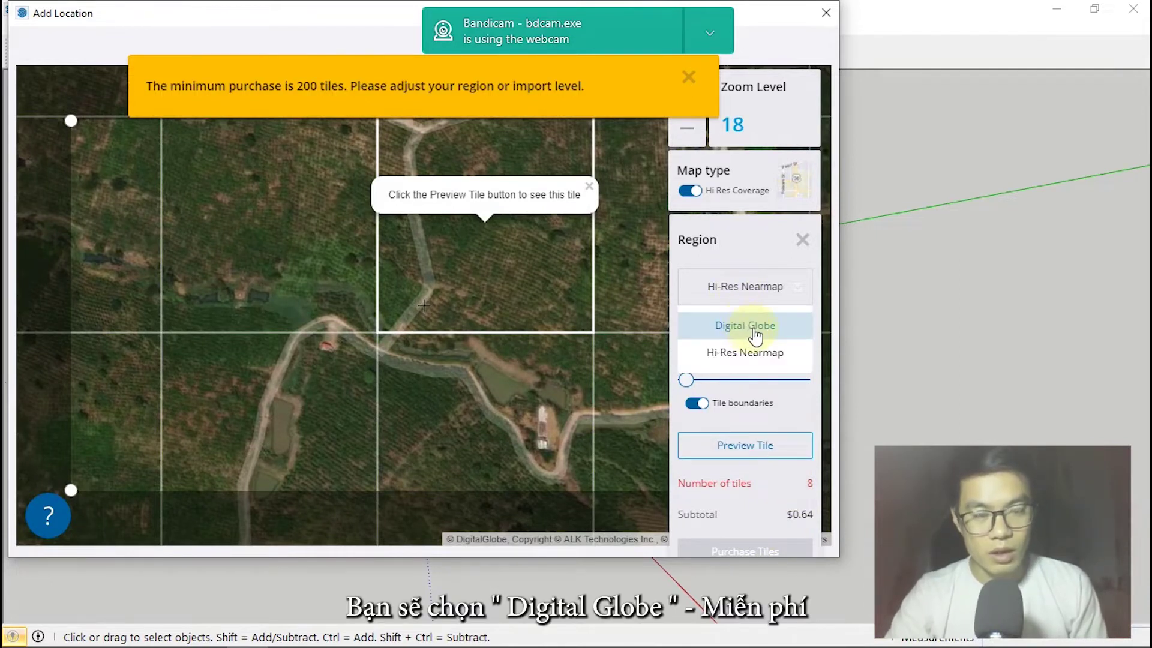
{"action": "left_click", "coordinate": [756, 336]}
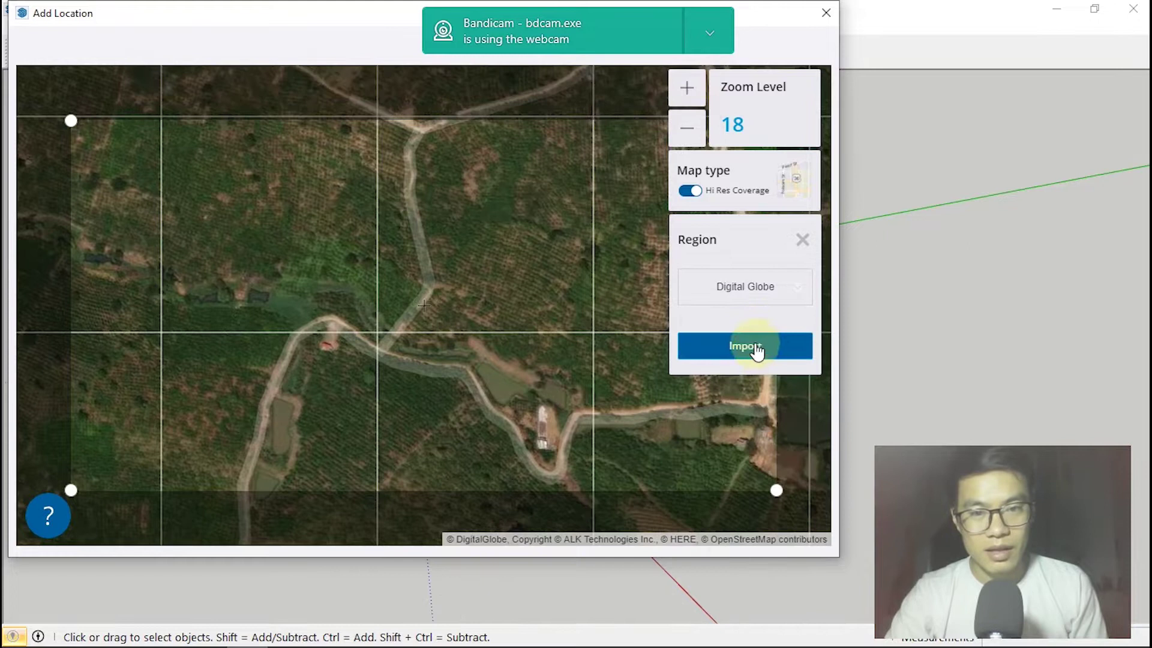
{"action": "left_click", "coordinate": [757, 349]}
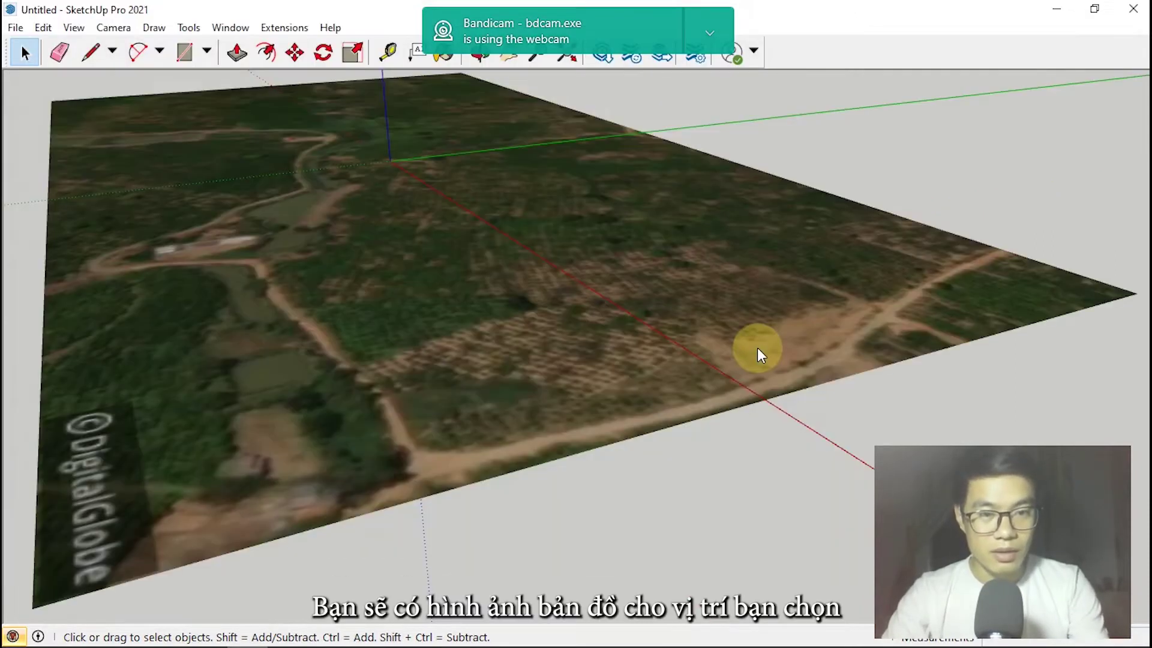
Step: Turn on Show Terrain in Geo-location to give the imported site its real elevation
{"action": "scroll", "coordinate": [600, 355], "scroll_direction": "down", "scroll_amount": 5}
{"action": "middle_click_drag", "start_coordinate": [600, 355], "coordinate": [670, 338]}
{"action": "scroll", "coordinate": [728, 347], "scroll_direction": "up", "scroll_amount": 3}
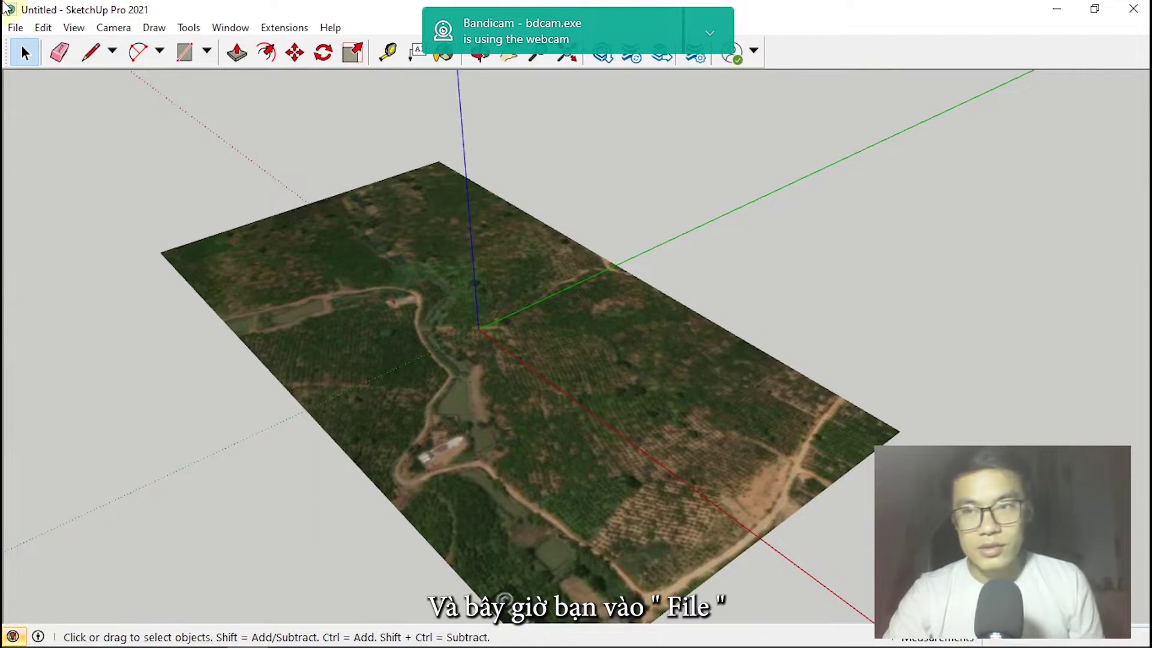
{"action": "left_click", "coordinate": [16, 28]}
{"action": "mouse_move", "coordinate": [134, 255]}
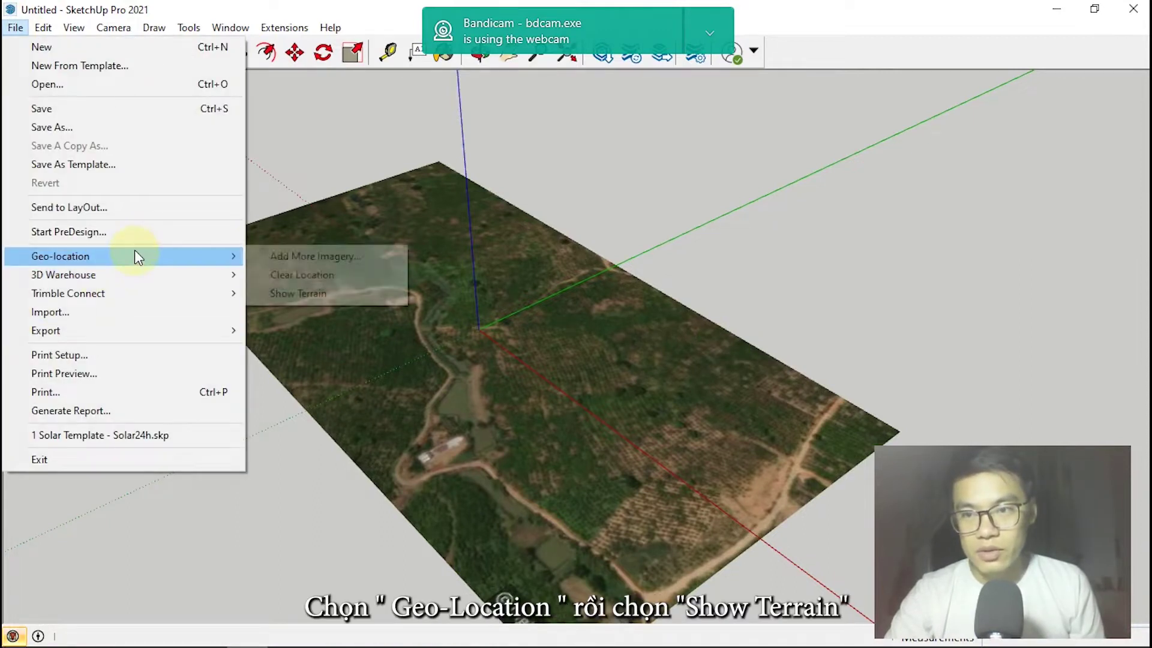
{"action": "left_click", "coordinate": [329, 293]}
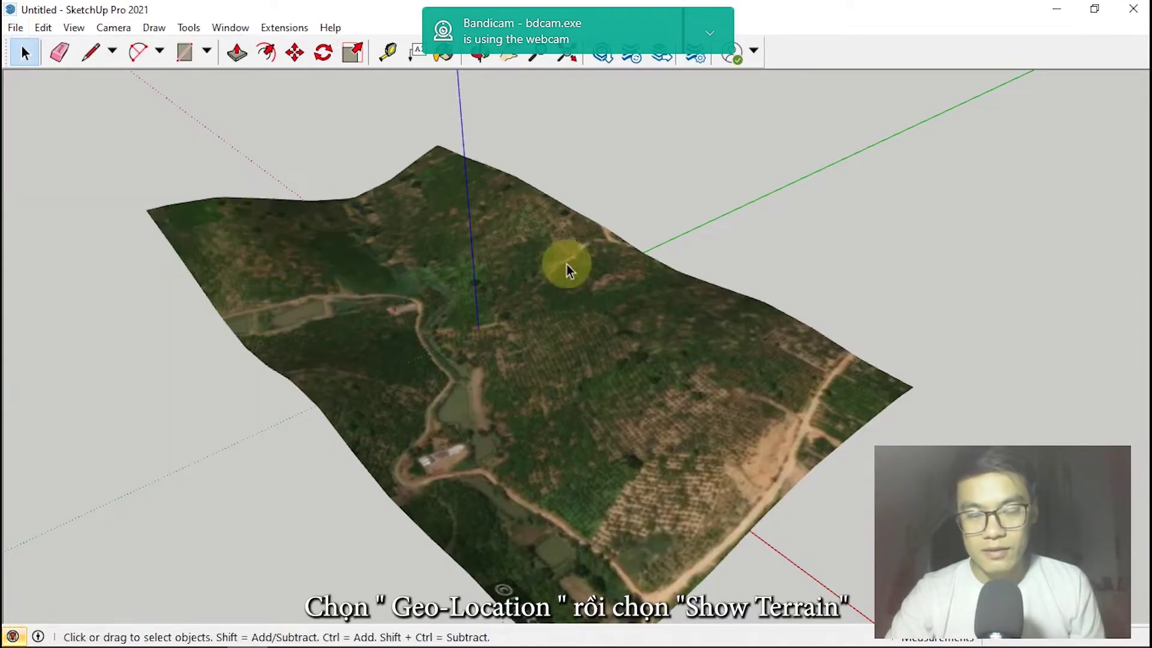
Step: Orbit and zoom around the terrain patch to inspect the hills from several angles
{"action": "scroll", "coordinate": [329, 470], "scroll_direction": "down", "scroll_amount": 3}
{"action": "middle_click_drag", "start_coordinate": [496, 475], "coordinate": [218, 322]}
{"action": "scroll", "coordinate": [391, 342], "scroll_direction": "up", "scroll_amount": 5}
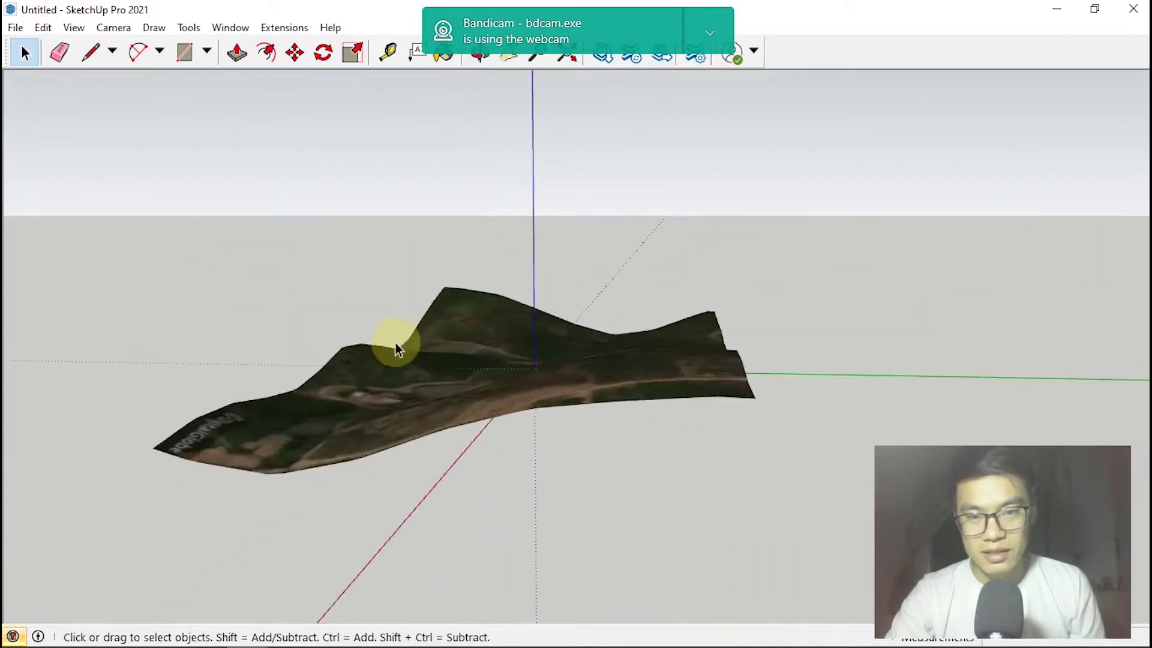
{"action": "scroll", "coordinate": [379, 360], "scroll_direction": "down", "scroll_amount": 5}
{"action": "middle_click_drag", "start_coordinate": [442, 437], "coordinate": [339, 442]}
{"action": "scroll", "coordinate": [802, 403], "scroll_direction": "up", "scroll_amount": 5}
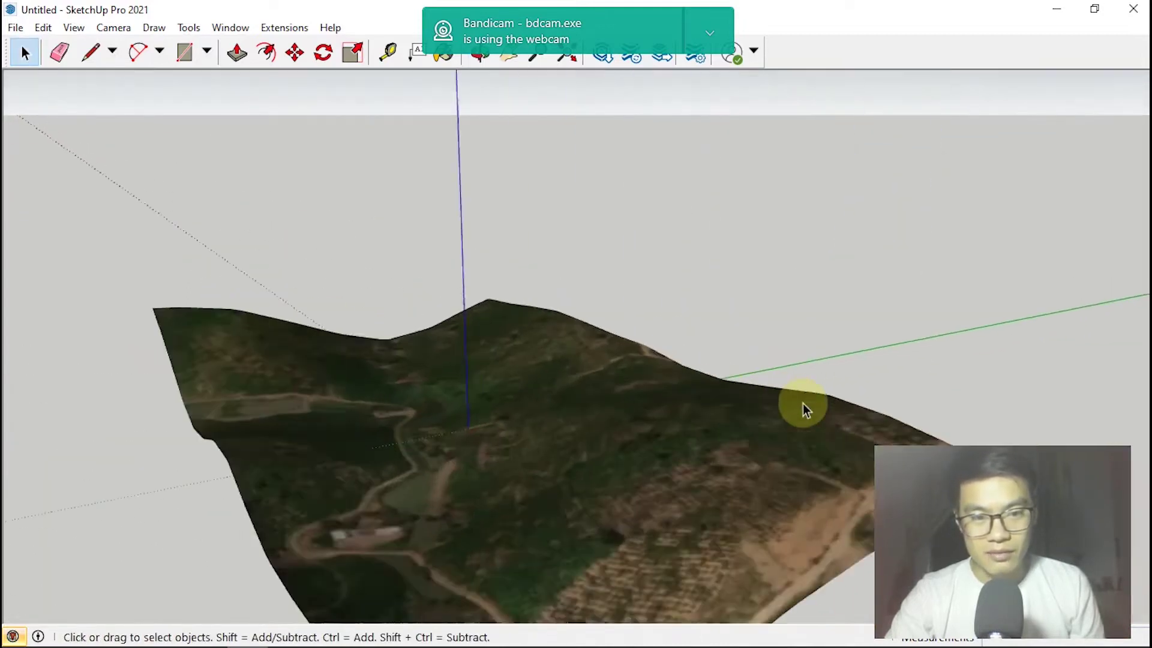
{"action": "scroll", "coordinate": [614, 464], "scroll_direction": "down", "scroll_amount": 5}
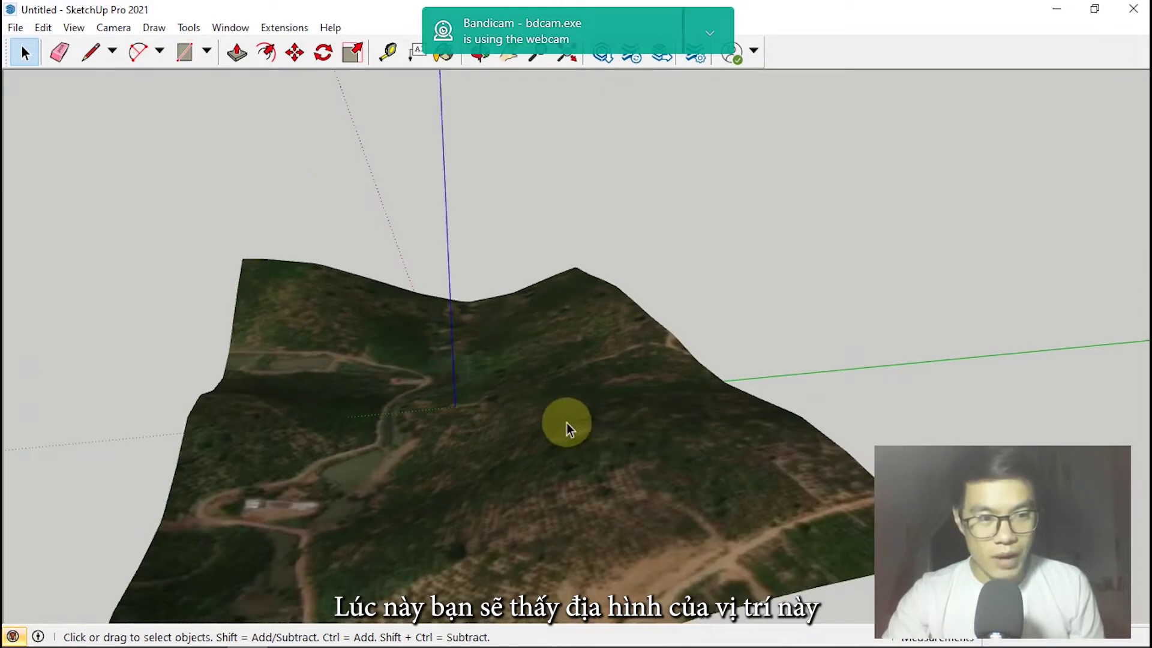
{"action": "scroll", "coordinate": [566, 423], "scroll_direction": "down", "scroll_amount": 1}
{"action": "scroll", "coordinate": [606, 505], "scroll_direction": "up", "scroll_amount": 2}
{"action": "middle_click_drag", "start_coordinate": [610, 510], "coordinate": [406, 458]}
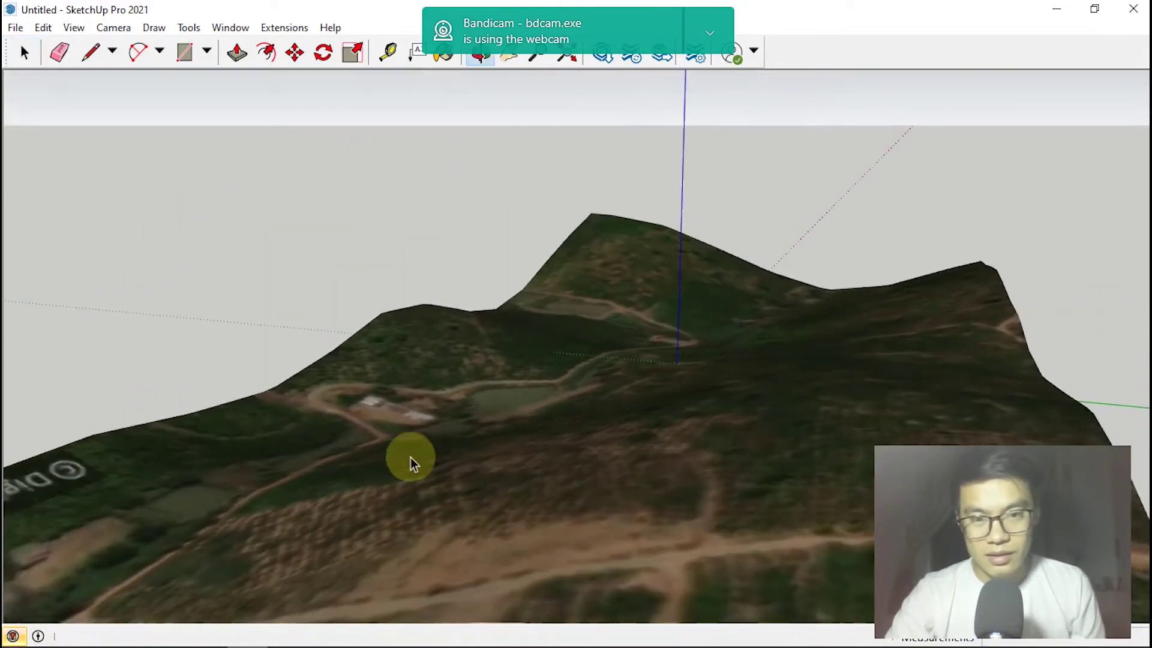
{"action": "scroll", "coordinate": [414, 447], "scroll_direction": "down", "scroll_amount": 2}
{"action": "scroll", "coordinate": [643, 378], "scroll_direction": "up", "scroll_amount": 3}
{"action": "scroll", "coordinate": [592, 403], "scroll_direction": "down", "scroll_amount": 3}
{"action": "middle_click_drag", "start_coordinate": [591, 403], "coordinate": [668, 430]}
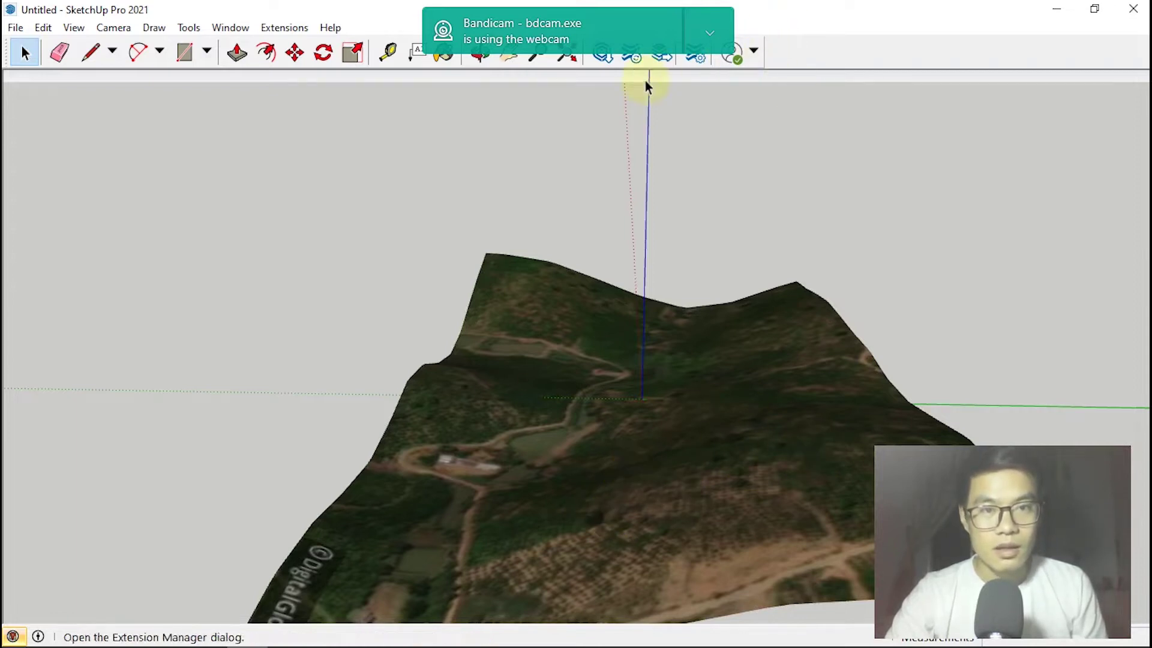
Step: Download 'solar design template - solar24h' from 3D Warehouse and load it into the model
{"action": "left_click", "coordinate": [608, 58]}
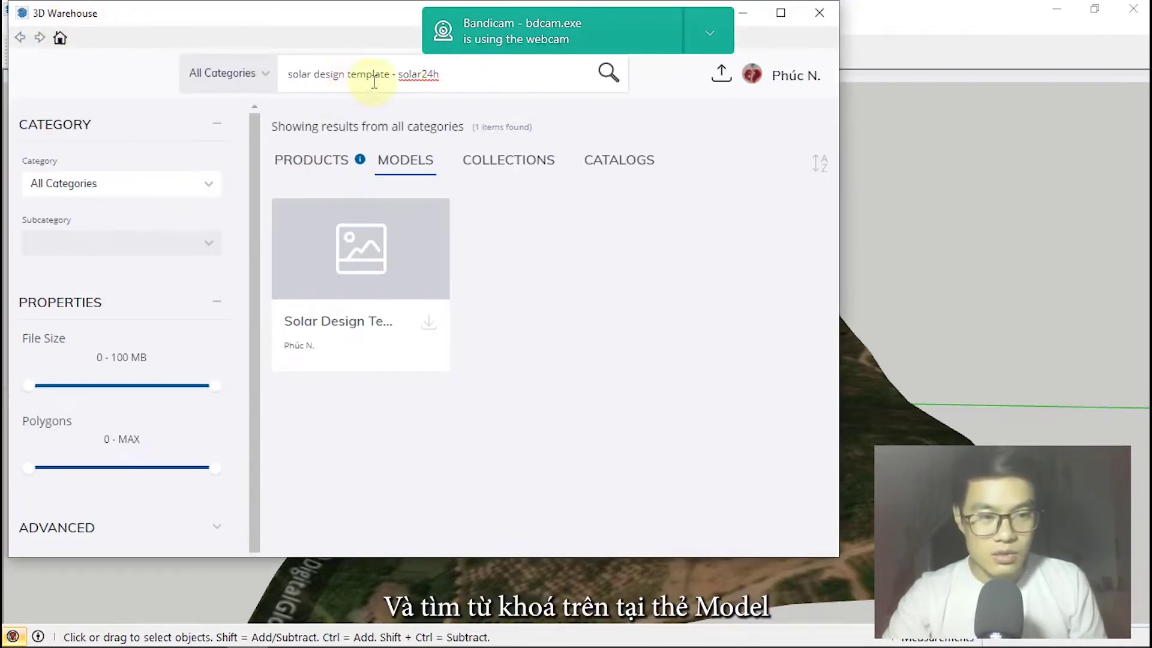
{"action": "left_click_drag", "start_coordinate": [288, 74], "coordinate": [499, 89]}
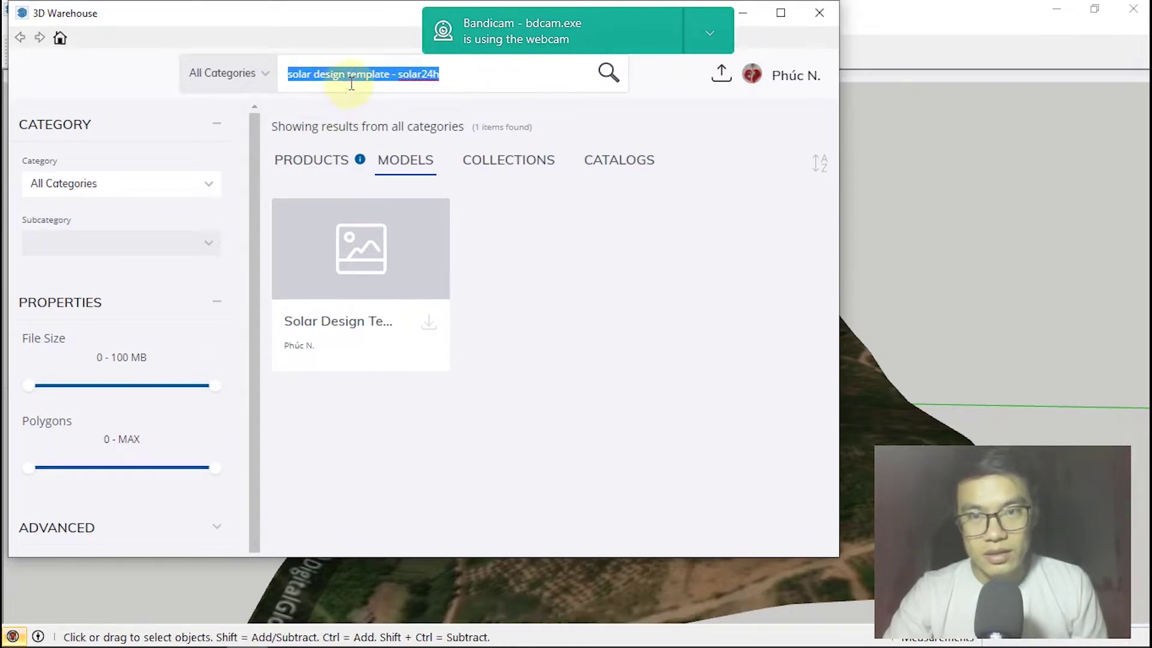
{"action": "left_click", "coordinate": [487, 74]}
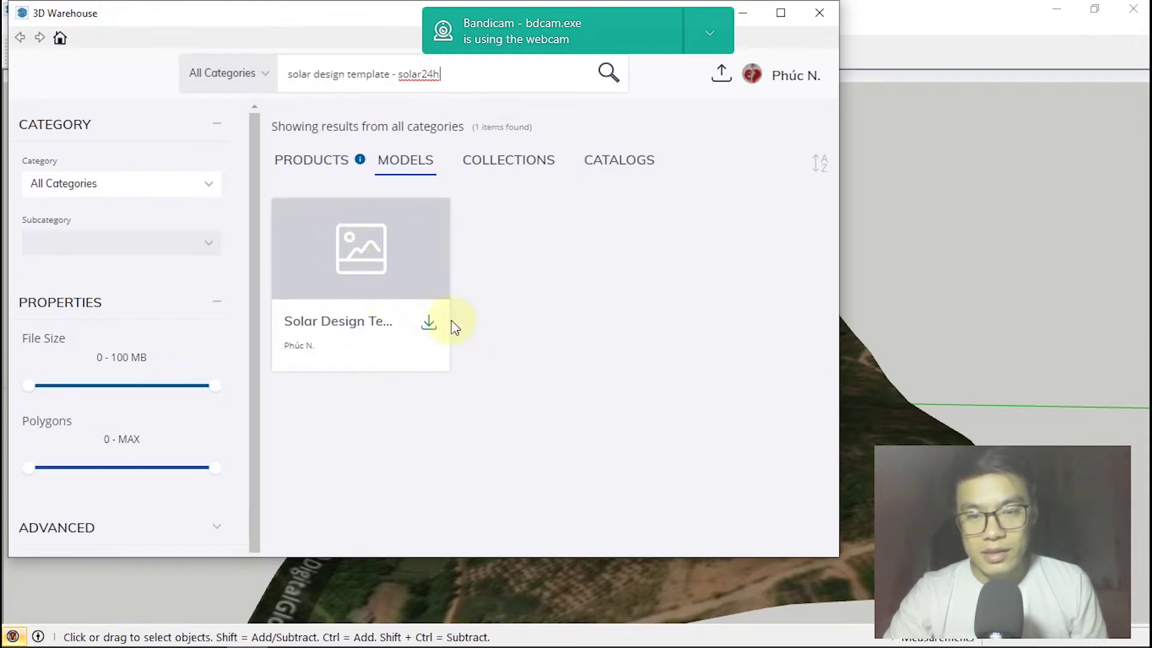
{"action": "left_click", "coordinate": [429, 328]}
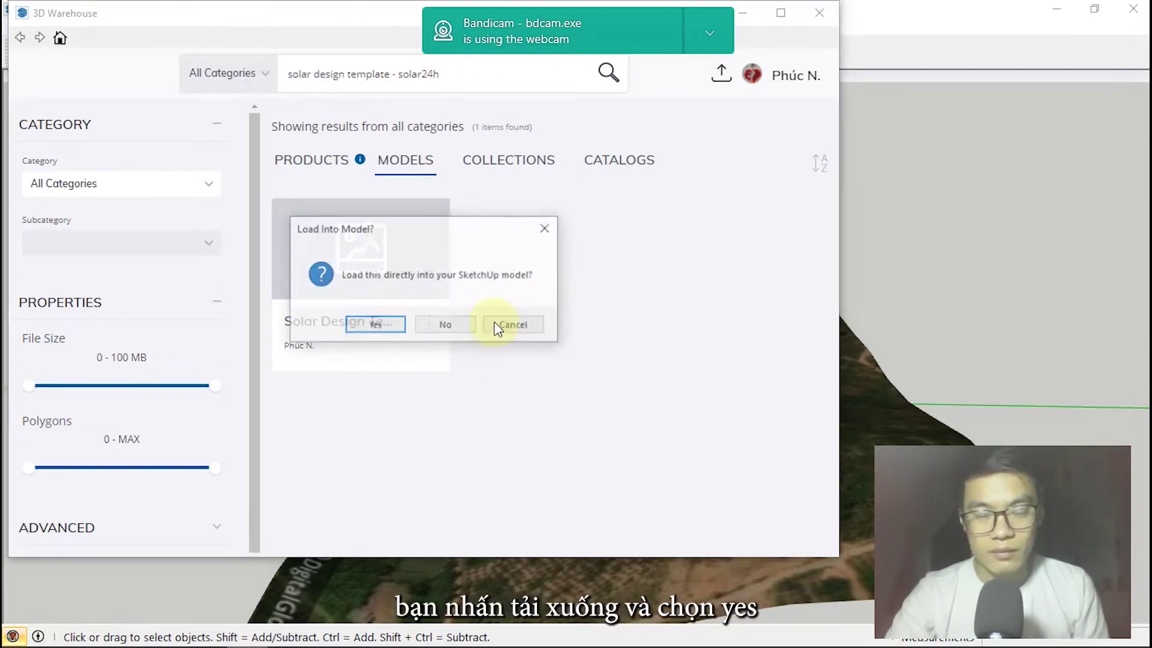
{"action": "left_click", "coordinate": [376, 332]}
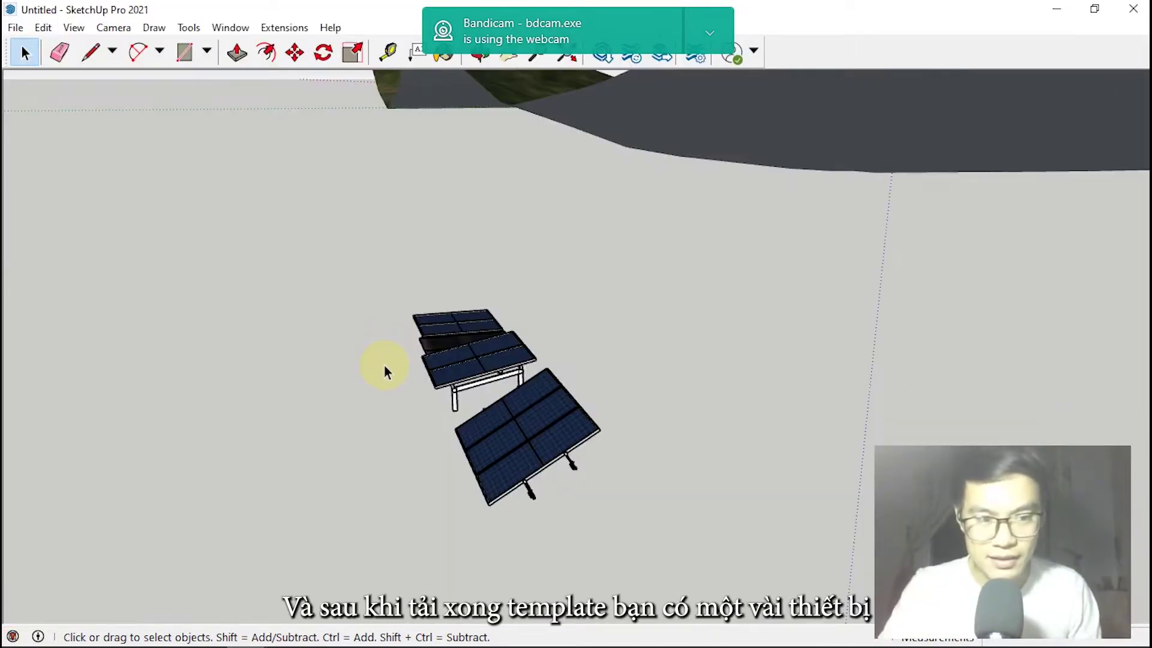
Step: Delete the middle black panel, the leftmost panel and the large right panel group
{"action": "middle_click_drag", "start_coordinate": [351, 357], "coordinate": [588, 390]}
{"action": "scroll", "coordinate": [587, 388], "scroll_direction": "up", "scroll_amount": 1}
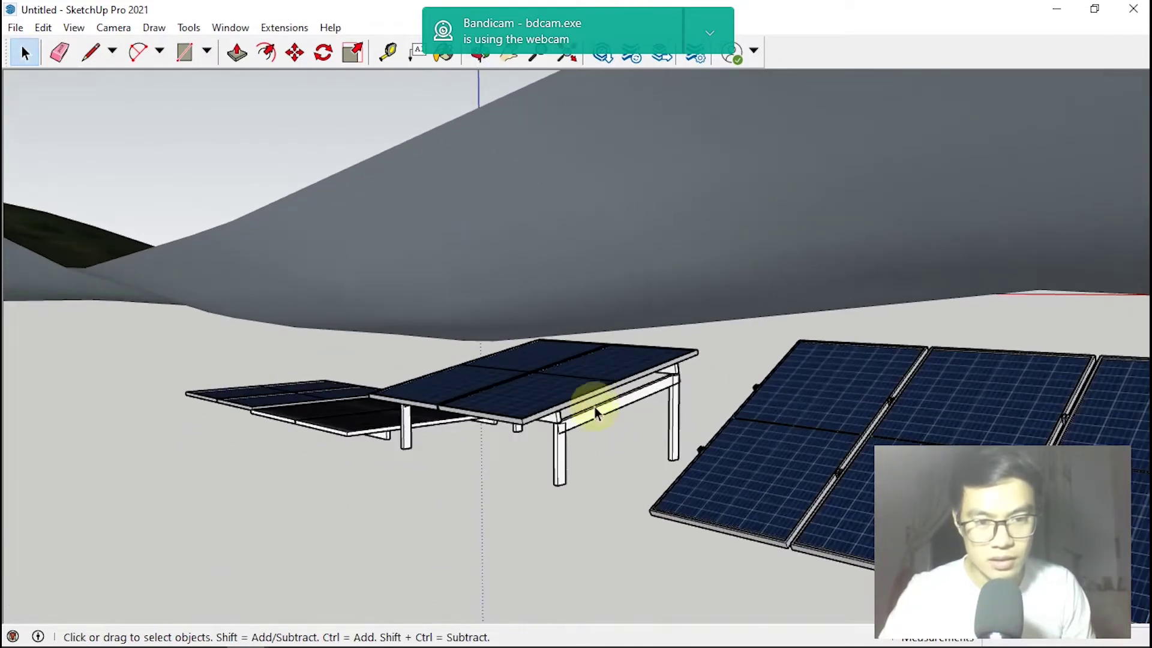
{"action": "scroll", "coordinate": [446, 340], "scroll_direction": "down", "scroll_amount": 5}
{"action": "mouse_move", "coordinate": [454, 349]}
{"action": "middle_mouse_down"}
{"action": "mouse_move", "coordinate": [488, 419]}
{"action": "mouse_move", "coordinate": [431, 351]}
{"action": "mouse_move", "coordinate": [596, 444]}
{"action": "mouse_move", "coordinate": [592, 411]}
{"action": "mouse_move", "coordinate": [458, 342]}
{"action": "middle_mouse_up"}
{"action": "scroll", "coordinate": [438, 357], "scroll_direction": "up", "scroll_amount": 3}
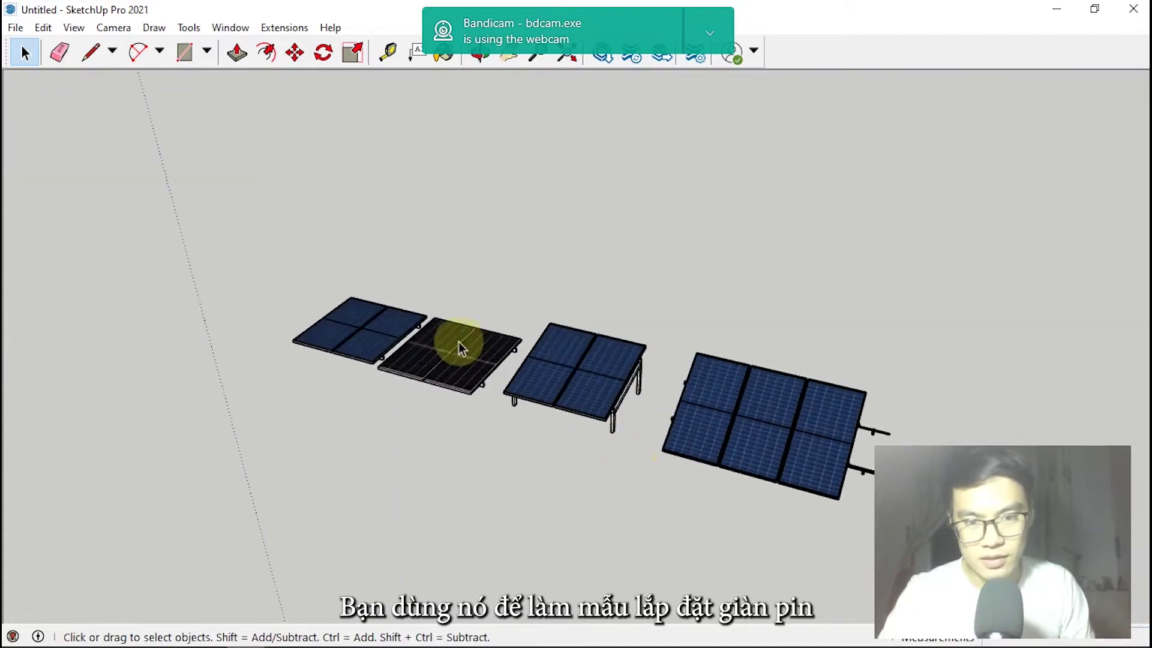
{"action": "scroll", "coordinate": [456, 360], "scroll_direction": "up", "scroll_amount": 3}
{"action": "left_click", "coordinate": [450, 379]}
{"action": "key", "text": "Delete"}
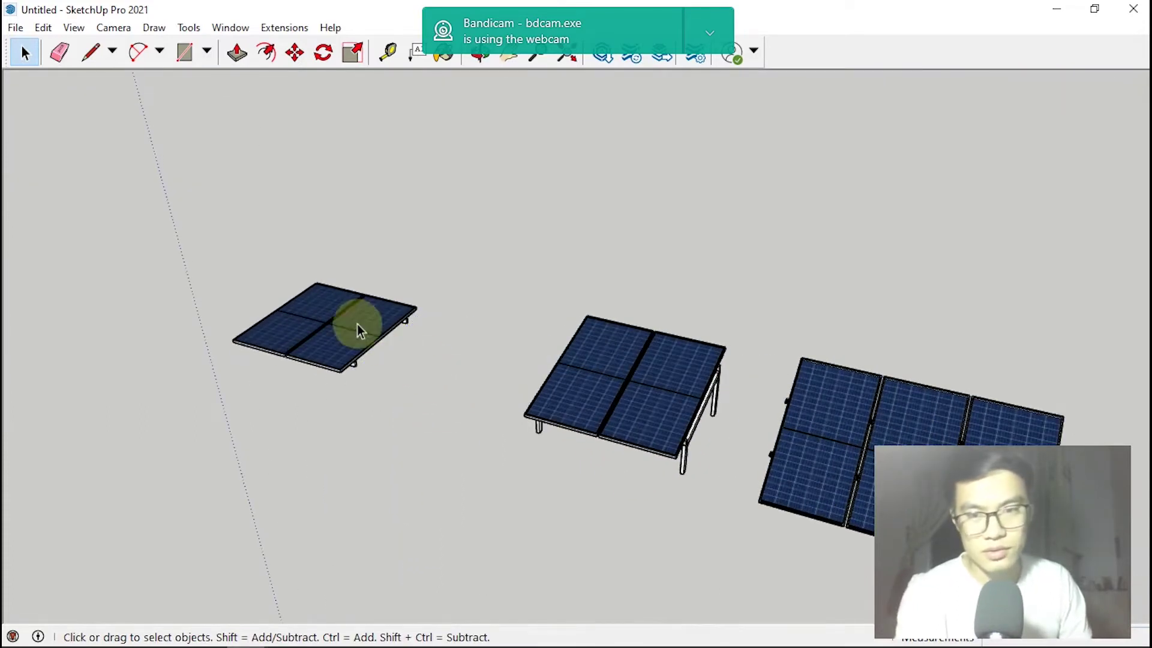
{"action": "left_click", "coordinate": [357, 323]}
{"action": "key", "text": "Delete"}
{"action": "scroll", "coordinate": [484, 311], "scroll_direction": "down", "scroll_amount": 2}
{"action": "left_click", "coordinate": [701, 400]}
{"action": "scroll", "coordinate": [540, 345], "scroll_direction": "down", "scroll_amount": 2}
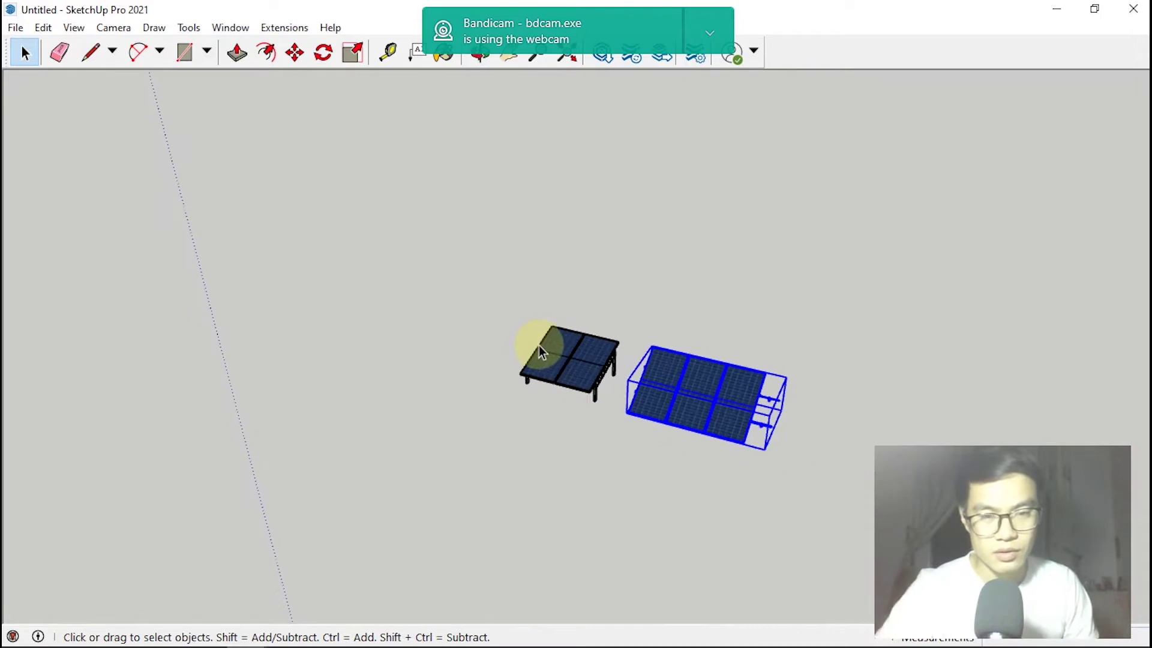
{"action": "key", "text": "Delete"}
Step: Select the remaining four-panel solar table
{"action": "middle_click_drag", "start_coordinate": [478, 359], "coordinate": [532, 318]}
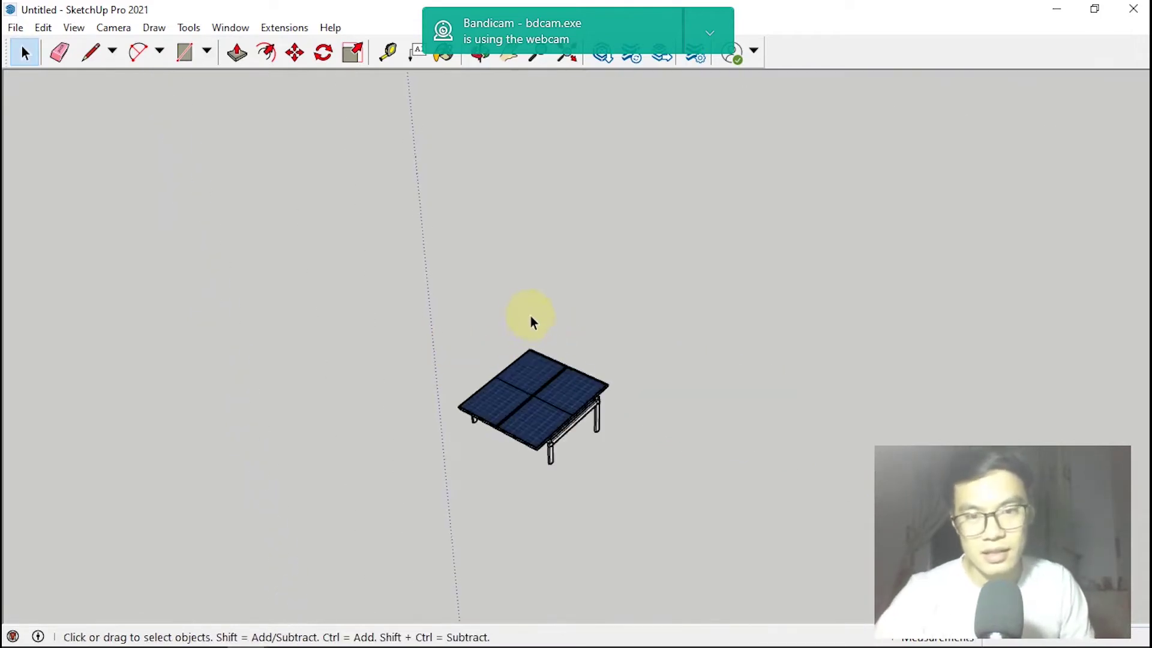
{"action": "scroll", "coordinate": [561, 452], "scroll_direction": "up", "scroll_amount": 3}
{"action": "left_click", "coordinate": [560, 453]}
{"action": "scroll", "coordinate": [455, 306], "scroll_direction": "down", "scroll_amount": 2}
{"action": "scroll", "coordinate": [472, 317], "scroll_direction": "down", "scroll_amount": 1}
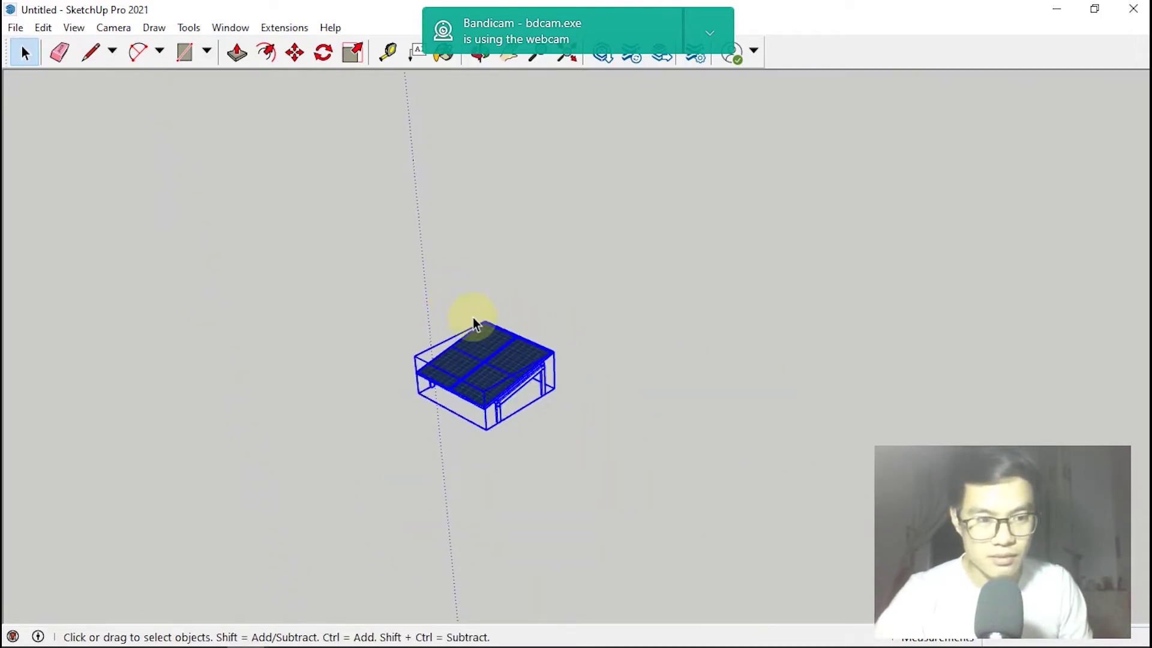
Step: Move the solar table out onto the hillside of the satellite terrain
{"action": "key", "text": "m"}
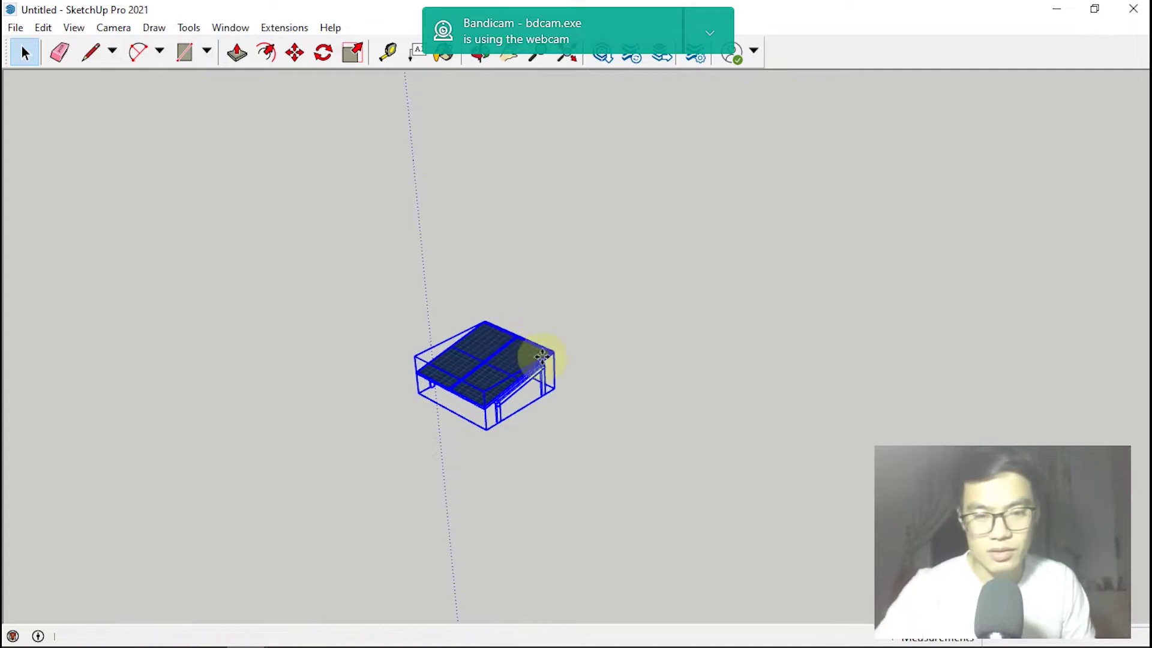
{"action": "scroll", "coordinate": [527, 403], "scroll_direction": "up", "scroll_amount": 5}
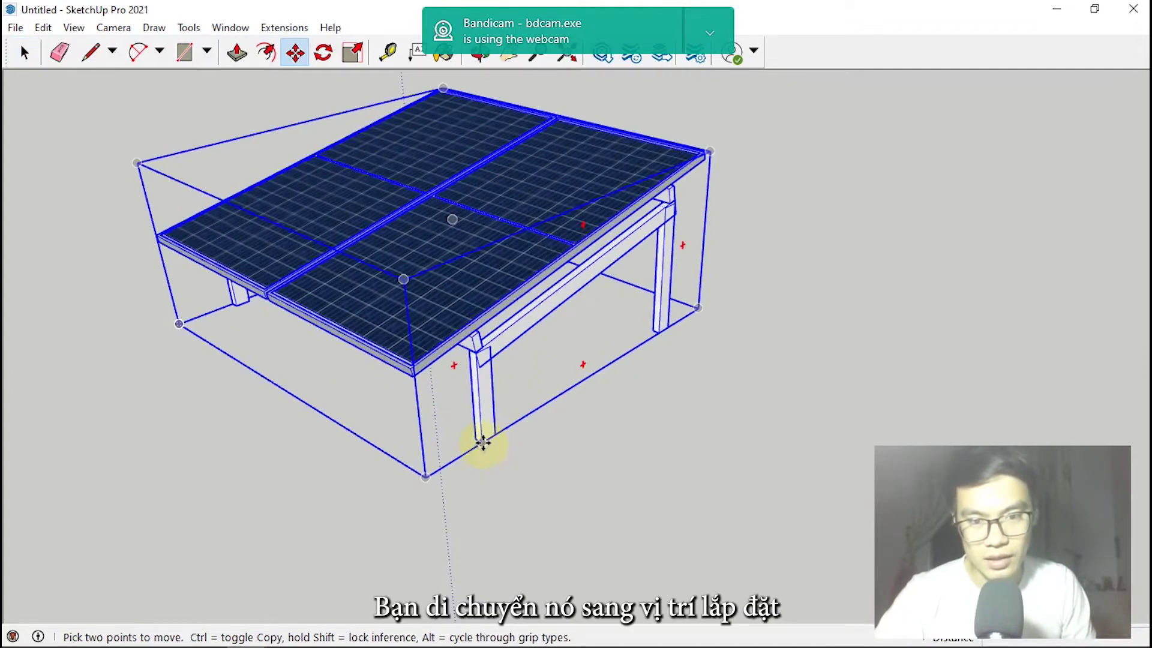
{"action": "scroll", "coordinate": [482, 443], "scroll_direction": "down", "scroll_amount": 10}
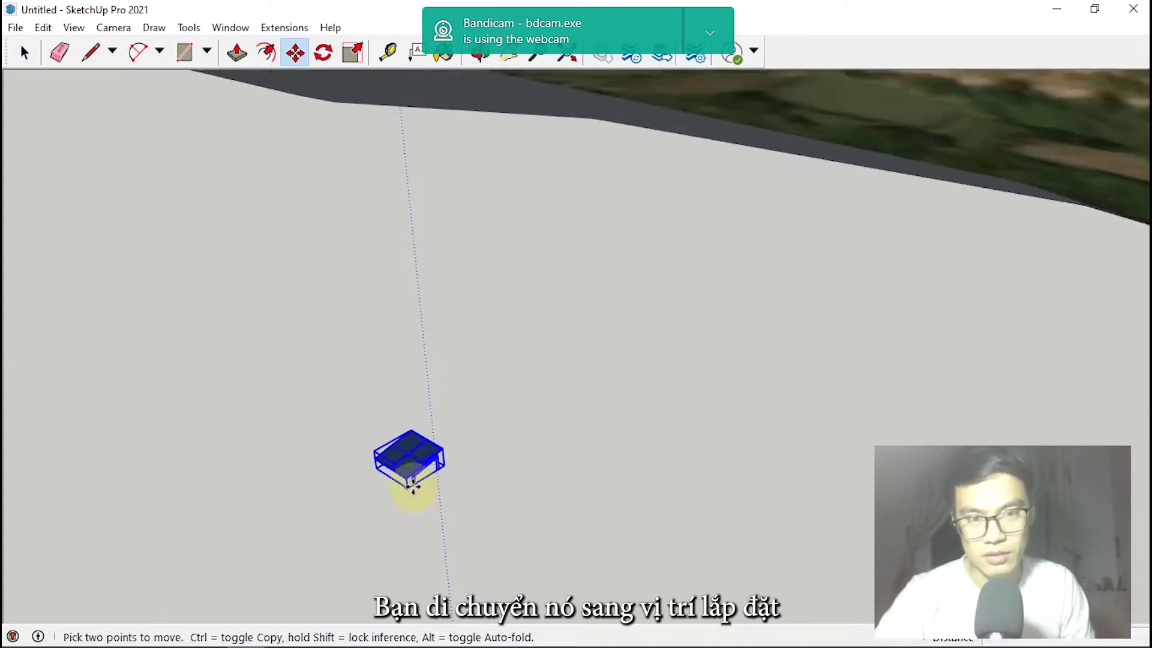
{"action": "scroll", "coordinate": [413, 482], "scroll_direction": "down", "scroll_amount": 5}
{"action": "left_click", "coordinate": [866, 186]}
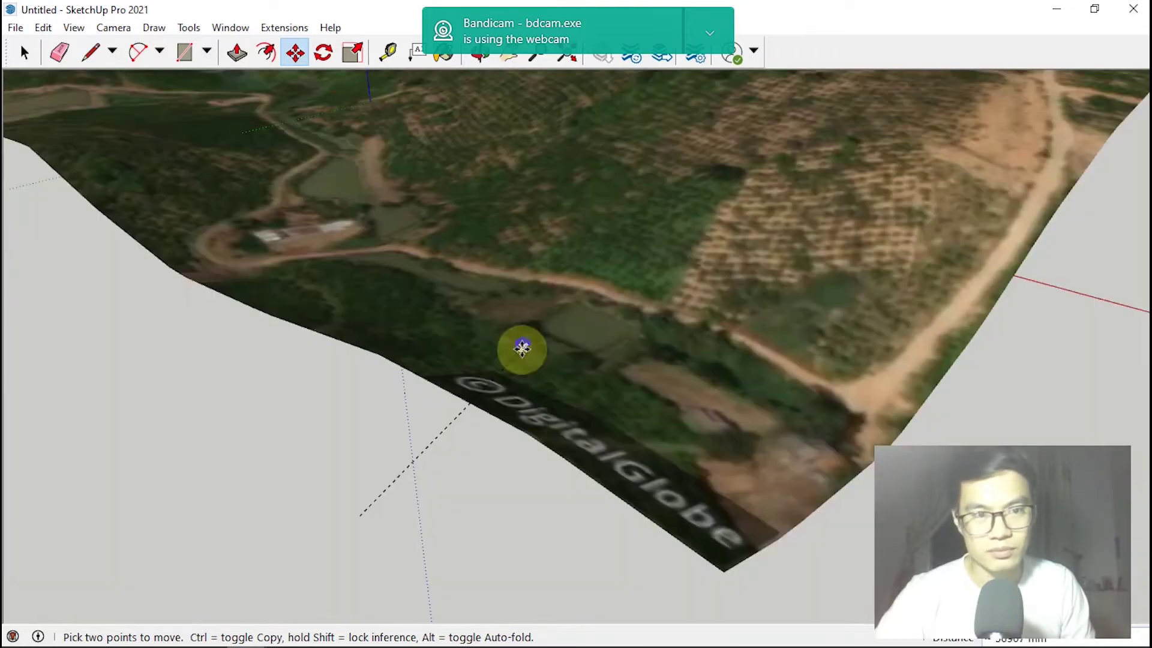
{"action": "scroll", "coordinate": [887, 172], "scroll_direction": "up", "scroll_amount": 8}
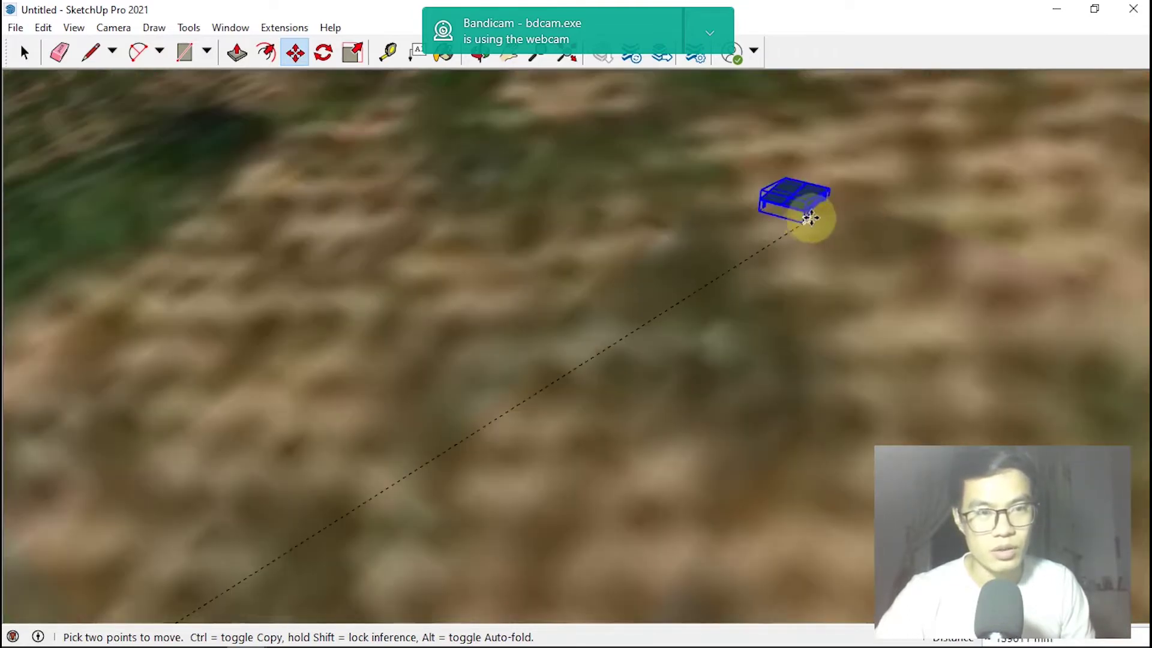
{"action": "mouse_move", "coordinate": [830, 216]}
{"action": "middle_mouse_down"}
{"action": "mouse_move", "coordinate": [804, 226]}
{"action": "mouse_move", "coordinate": [849, 252]}
{"action": "mouse_move", "coordinate": [707, 185]}
{"action": "mouse_move", "coordinate": [772, 236]}
{"action": "mouse_move", "coordinate": [696, 193]}
{"action": "mouse_move", "coordinate": [745, 295]}
{"action": "middle_mouse_up"}
{"action": "left_click", "coordinate": [774, 308]}
Step: Lift the table by its leg base so it stands on the ground
{"action": "scroll", "coordinate": [762, 361], "scroll_direction": "up", "scroll_amount": 3}
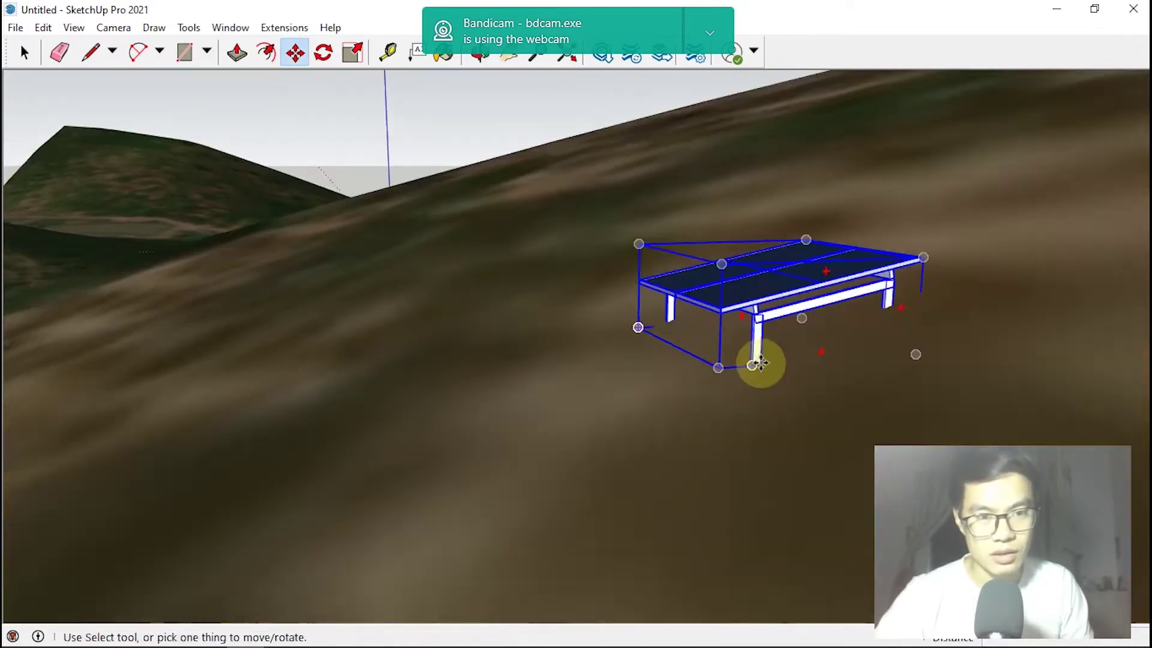
{"action": "scroll", "coordinate": [760, 362], "scroll_direction": "up", "scroll_amount": 3}
{"action": "left_click", "coordinate": [749, 360]}
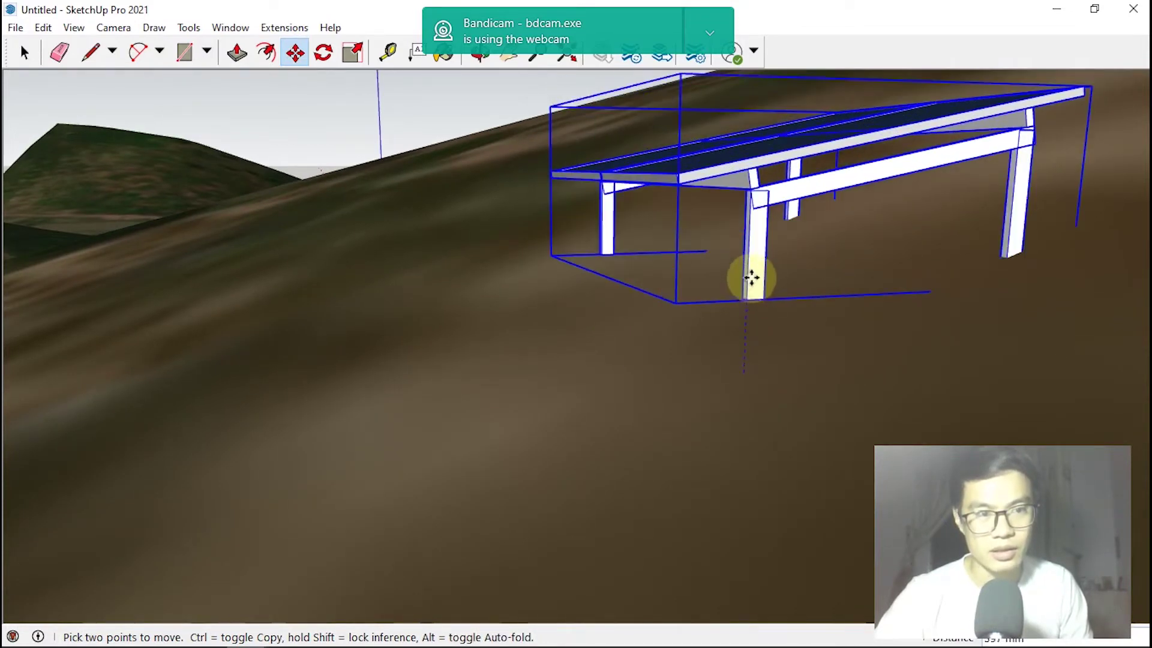
{"action": "left_click", "coordinate": [748, 257]}
{"action": "key", "text": "space"}
Step: Orbit around the placed table to check it, then reselect it
{"action": "middle_click_drag", "start_coordinate": [693, 334], "coordinate": [588, 365]}
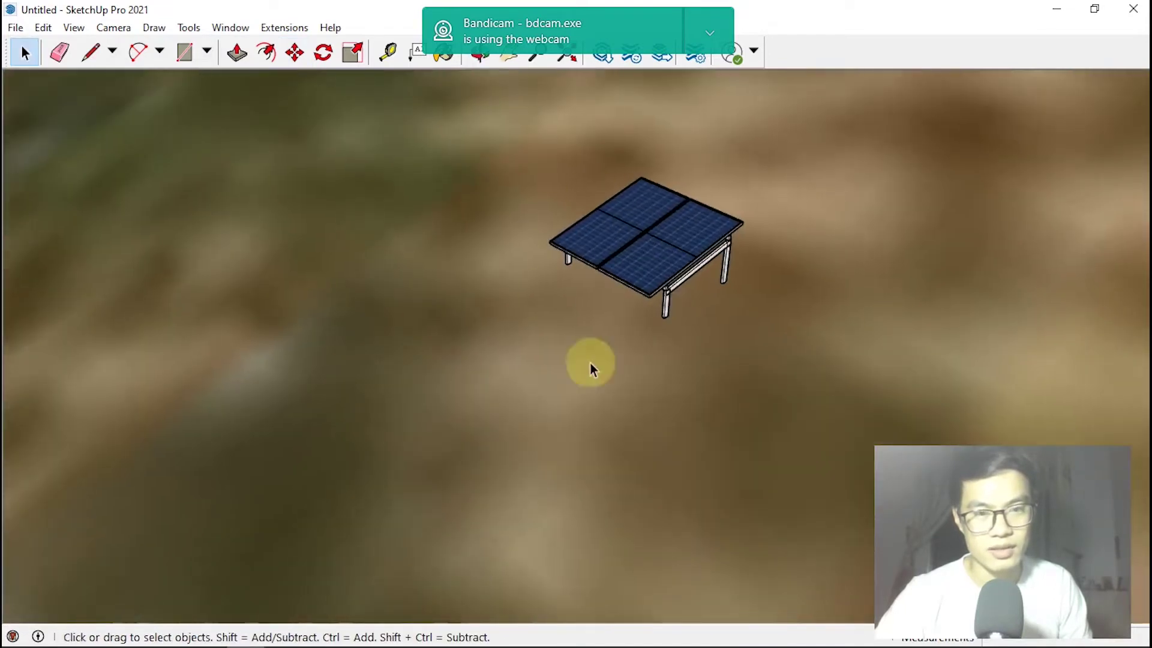
{"action": "scroll", "coordinate": [682, 348], "scroll_direction": "down", "scroll_amount": 3}
{"action": "middle_click_drag", "start_coordinate": [682, 347], "coordinate": [804, 309]}
{"action": "left_click", "coordinate": [625, 275]}
{"action": "scroll", "coordinate": [630, 239], "scroll_direction": "up", "scroll_amount": 5}
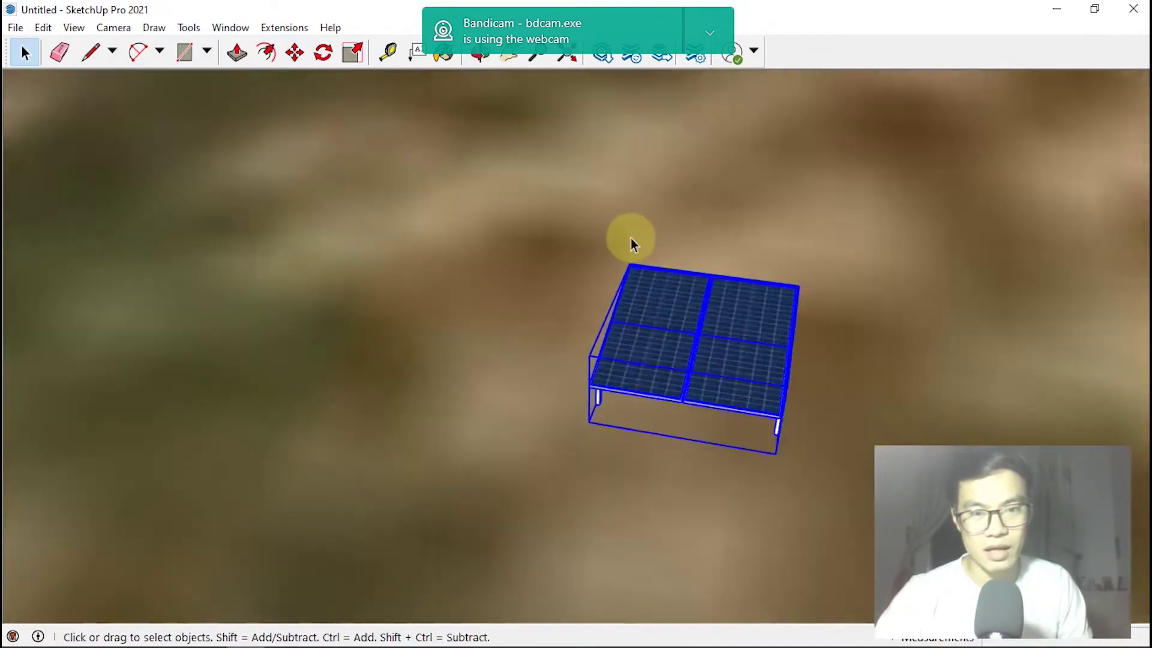
{"action": "key", "text": "m"}
{"action": "scroll", "coordinate": [682, 268], "scroll_direction": "down", "scroll_amount": 2}
Step: Copy the four-panel row alongside the original, snapping its corner to the array edge
{"action": "scroll", "coordinate": [891, 309], "scroll_direction": "up", "scroll_amount": 4}
{"action": "scroll", "coordinate": [891, 309], "scroll_direction": "up", "scroll_amount": 2}
{"action": "middle_click_drag", "start_coordinate": [891, 309], "coordinate": [882, 304]}
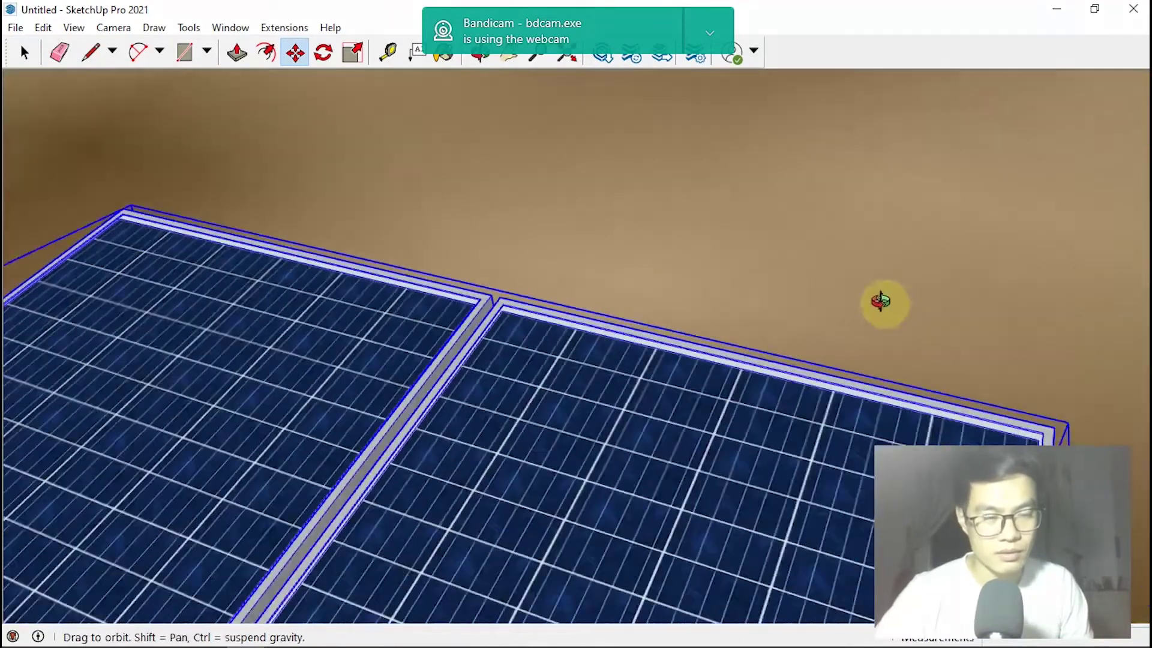
{"action": "scroll", "coordinate": [801, 273], "scroll_direction": "down", "scroll_amount": 3}
{"action": "scroll", "coordinate": [804, 283], "scroll_direction": "up", "scroll_amount": 5}
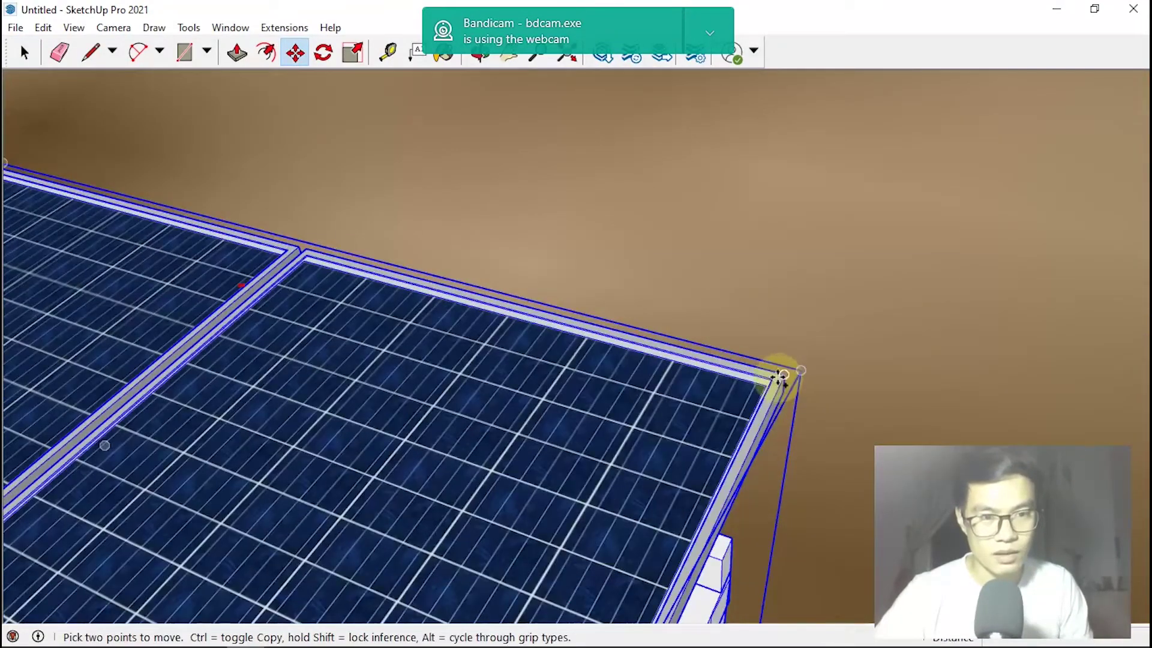
{"action": "key", "text": "ctrl"}
{"action": "left_click", "coordinate": [780, 377]}
{"action": "scroll", "coordinate": [879, 350], "scroll_direction": "down", "scroll_amount": 5}
{"action": "scroll", "coordinate": [534, 290], "scroll_direction": "up", "scroll_amount": 3}
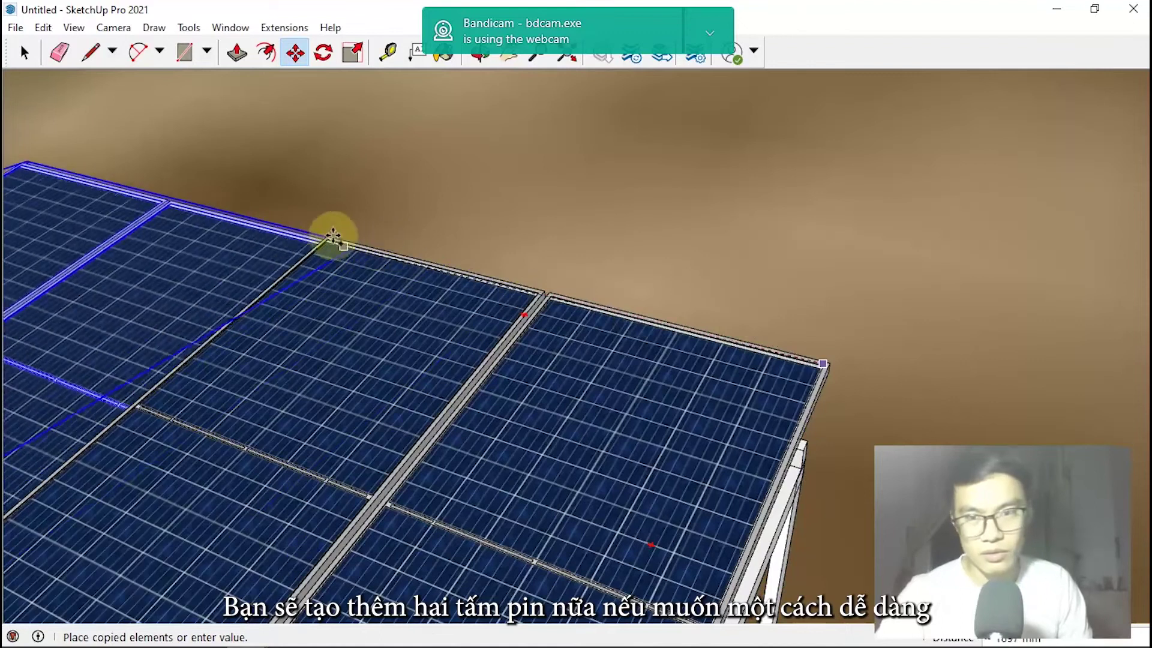
{"action": "scroll", "coordinate": [295, 237], "scroll_direction": "up", "scroll_amount": 5}
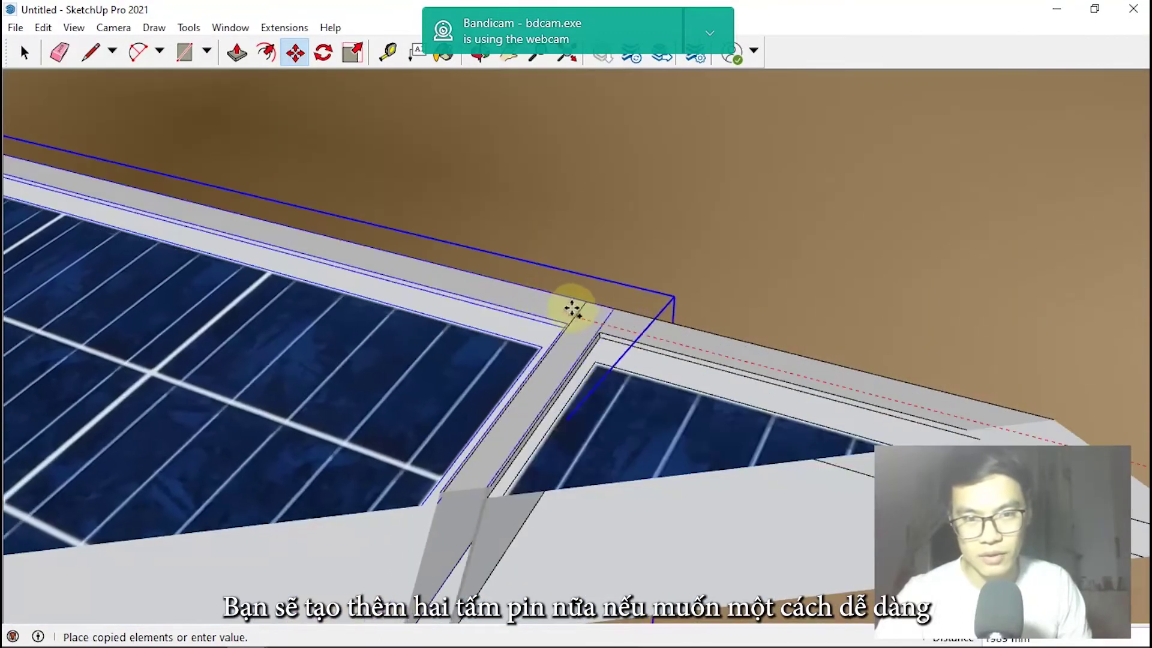
{"action": "scroll", "coordinate": [572, 309], "scroll_direction": "down", "scroll_amount": 4}
{"action": "scroll", "coordinate": [522, 288], "scroll_direction": "up", "scroll_amount": 4}
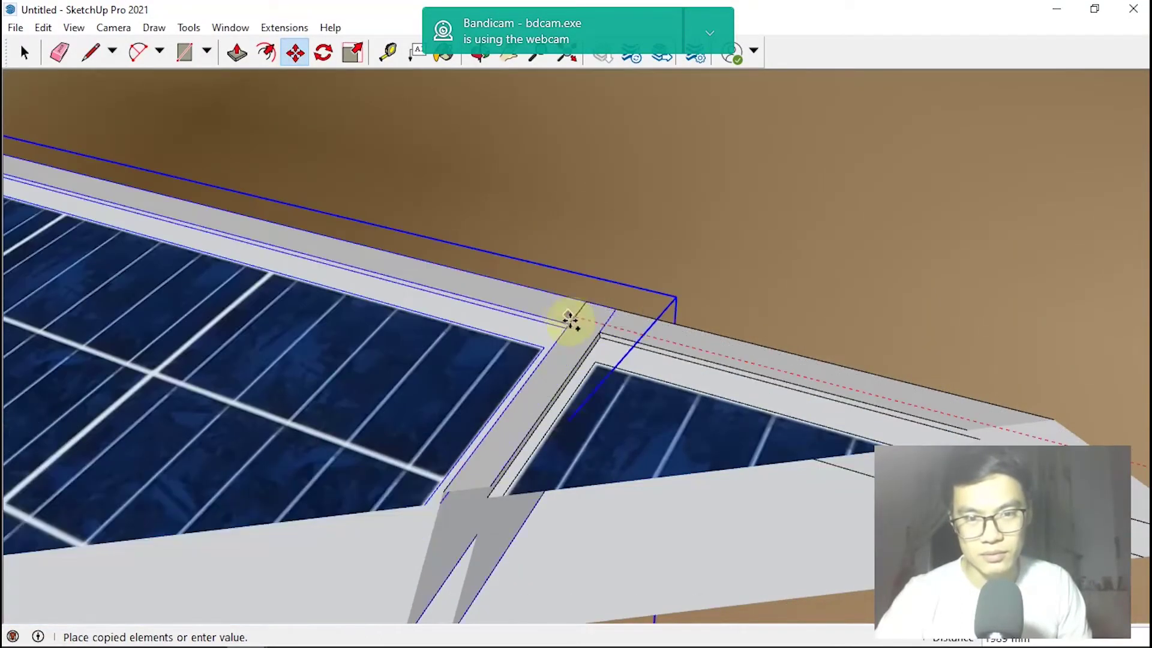
{"action": "left_click", "coordinate": [568, 312]}
Step: Orbit to check the eight-panel rack from top and oblique views
{"action": "scroll", "coordinate": [678, 265], "scroll_direction": "down", "scroll_amount": 8}
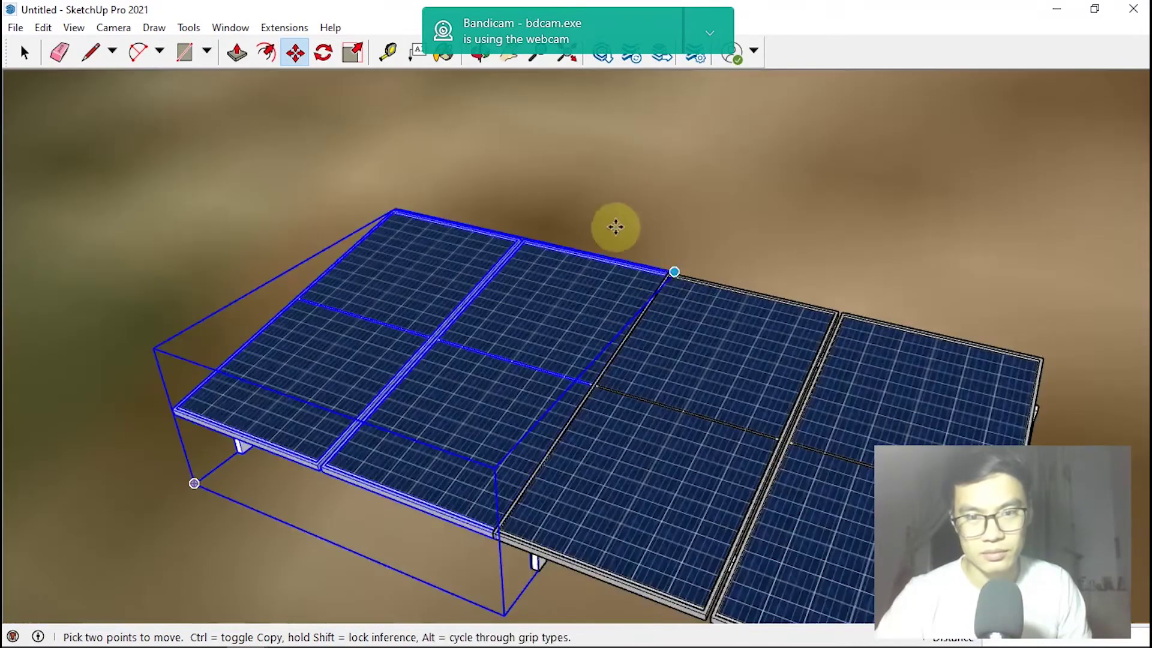
{"action": "scroll", "coordinate": [615, 227], "scroll_direction": "down", "scroll_amount": 5}
{"action": "key", "text": "space"}
{"action": "middle_click_drag", "start_coordinate": [656, 340], "coordinate": [412, 419]}
{"action": "scroll", "coordinate": [535, 430], "scroll_direction": "down", "scroll_amount": 4}
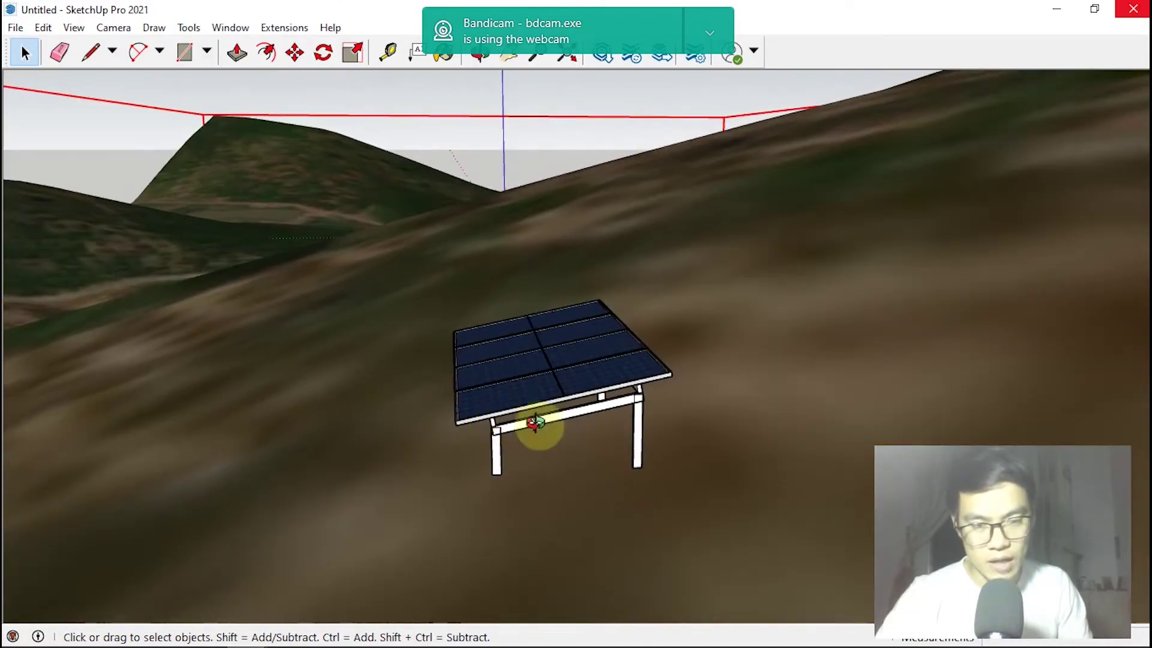
{"action": "middle_click_drag", "start_coordinate": [535, 430], "coordinate": [729, 276]}
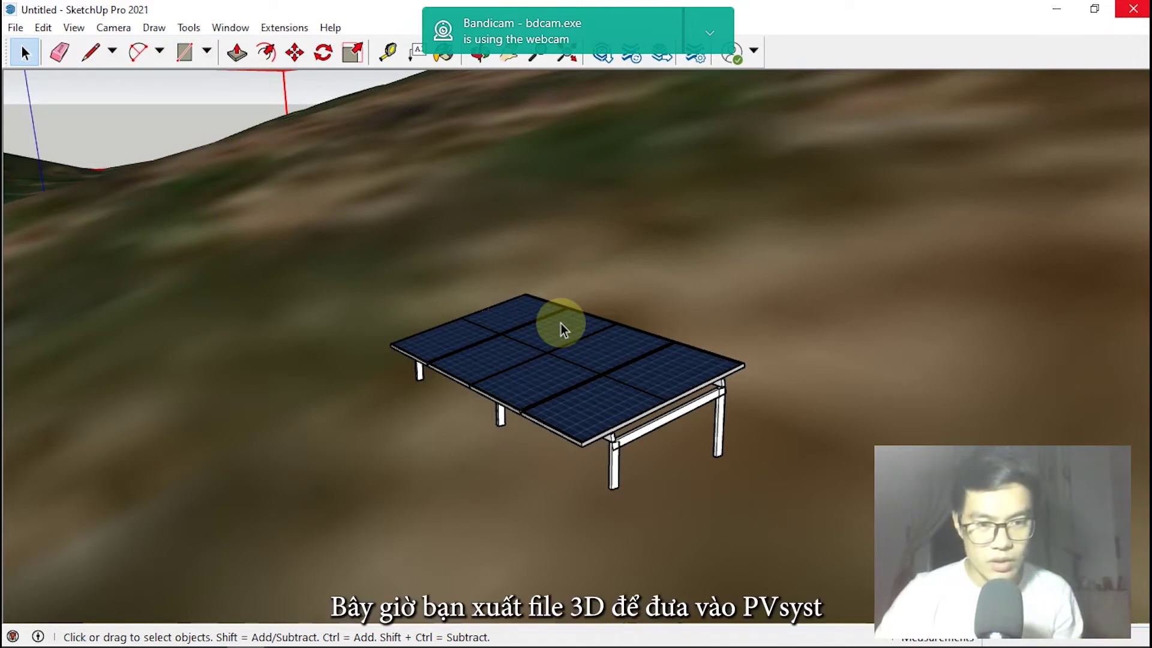
Step: Export the model as a 3D model to Desktop\Demo, replacing the existing Untitled.3ds
{"action": "left_click", "coordinate": [16, 28]}
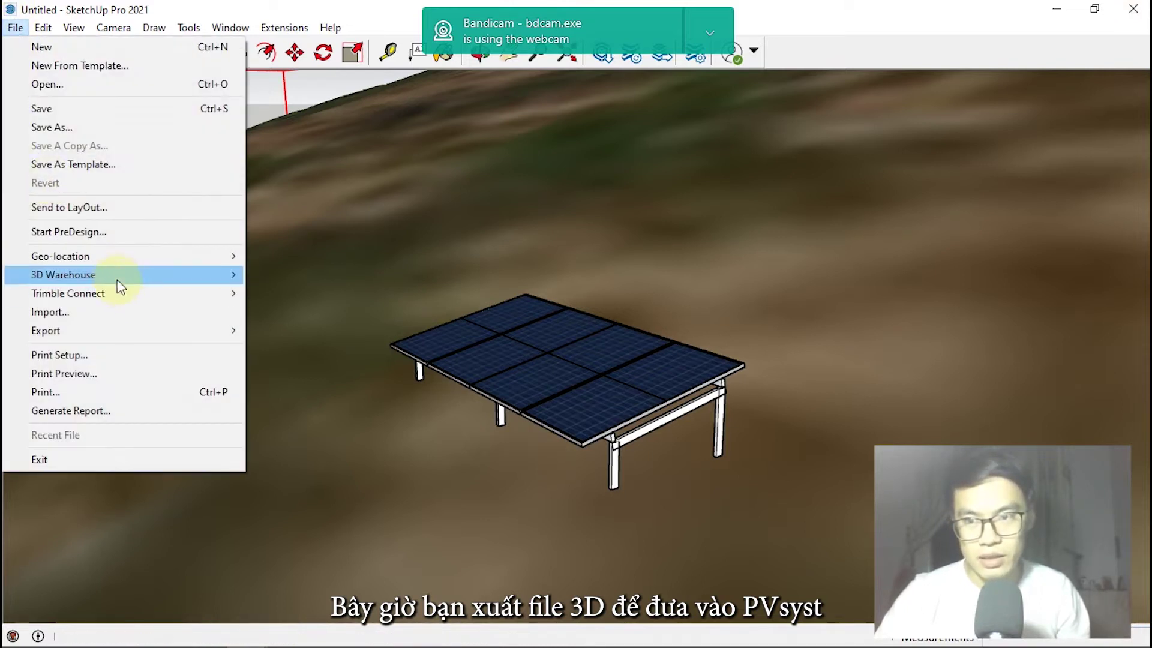
{"action": "mouse_move", "coordinate": [155, 333]}
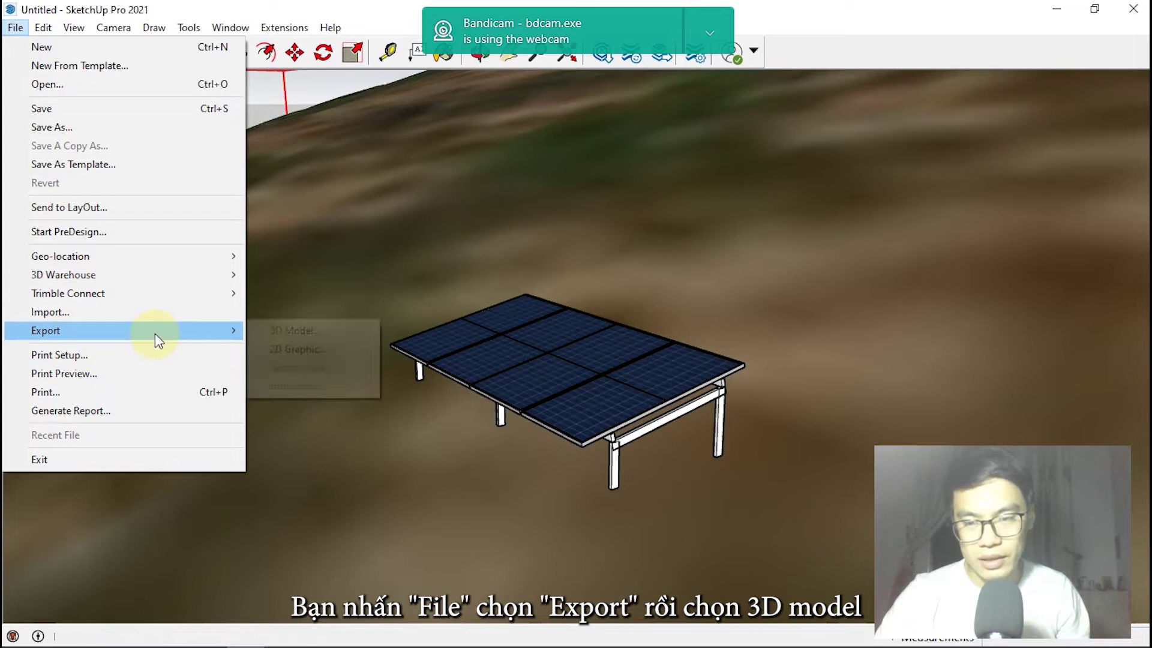
{"action": "left_click", "coordinate": [301, 330]}
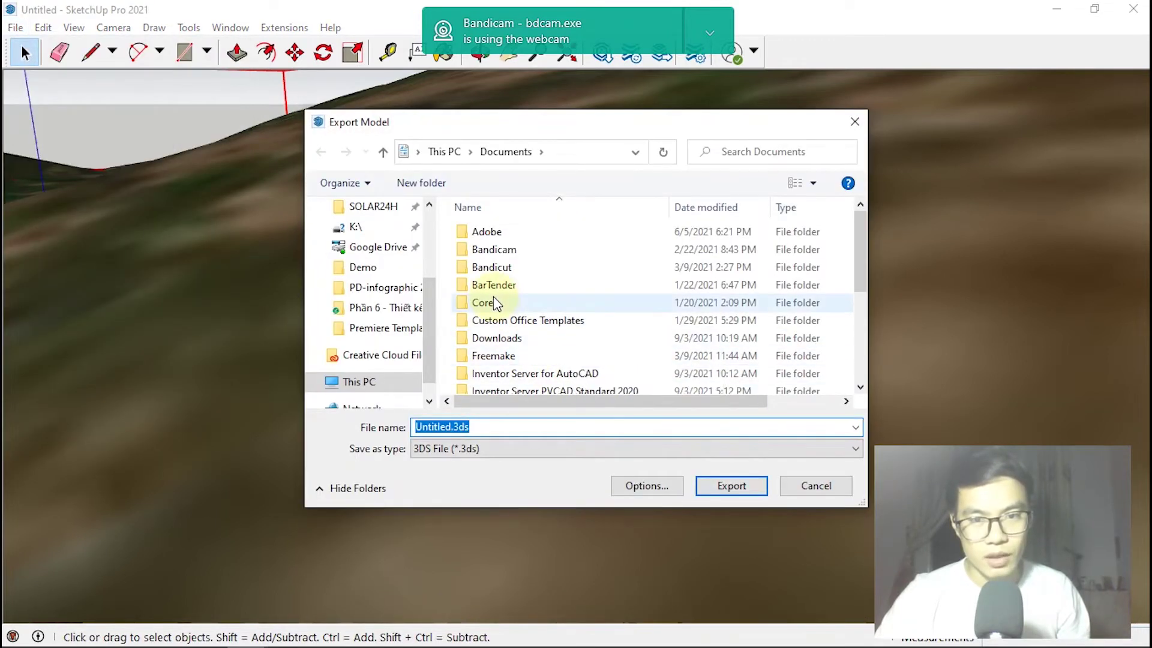
{"action": "scroll", "coordinate": [533, 351], "scroll_direction": "down", "scroll_amount": 5}
{"action": "scroll", "coordinate": [532, 351], "scroll_direction": "up", "scroll_amount": 5}
{"action": "scroll", "coordinate": [359, 228], "scroll_direction": "up", "scroll_amount": 3}
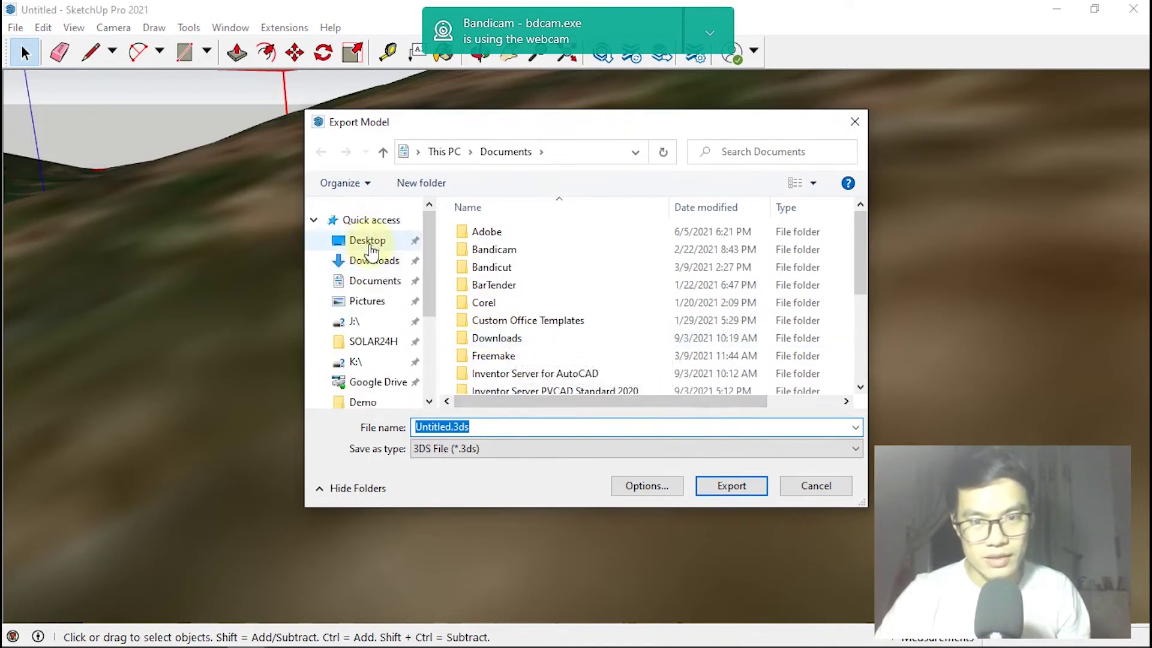
{"action": "left_click", "coordinate": [365, 241]}
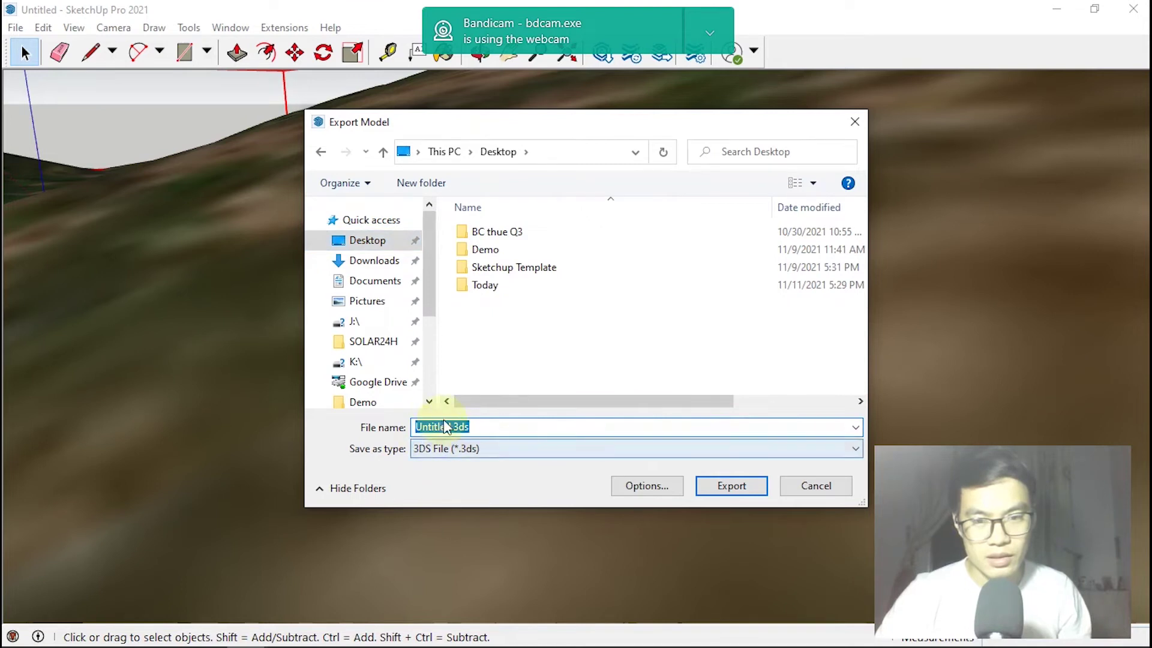
{"action": "double_click", "coordinate": [484, 249]}
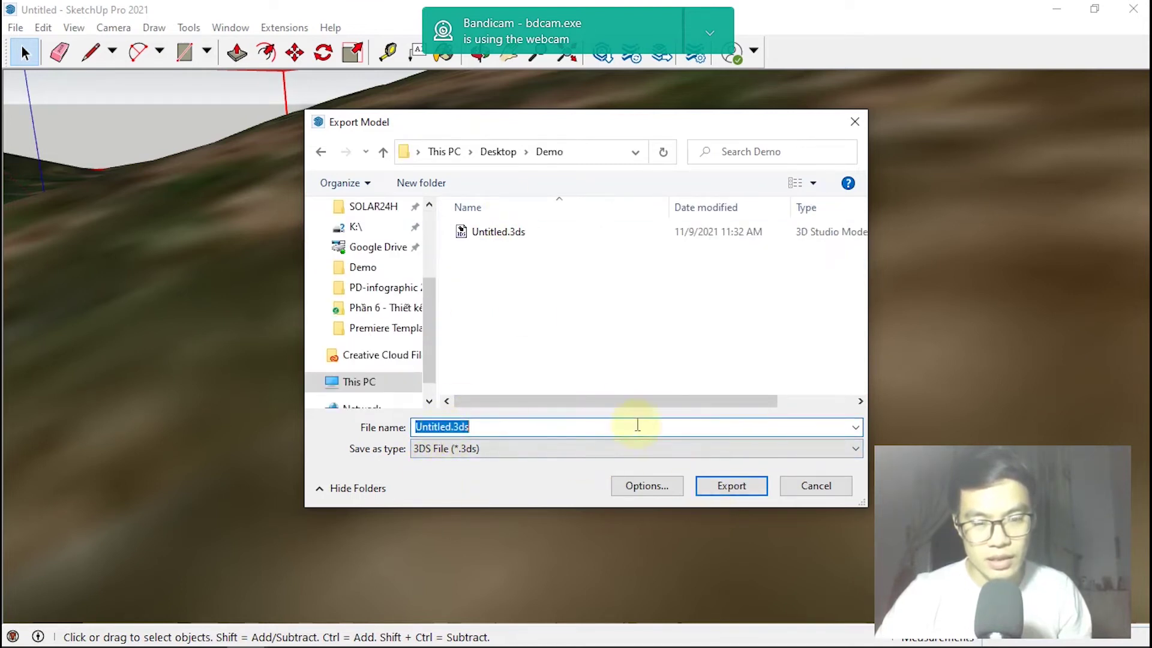
{"action": "left_click", "coordinate": [723, 480]}
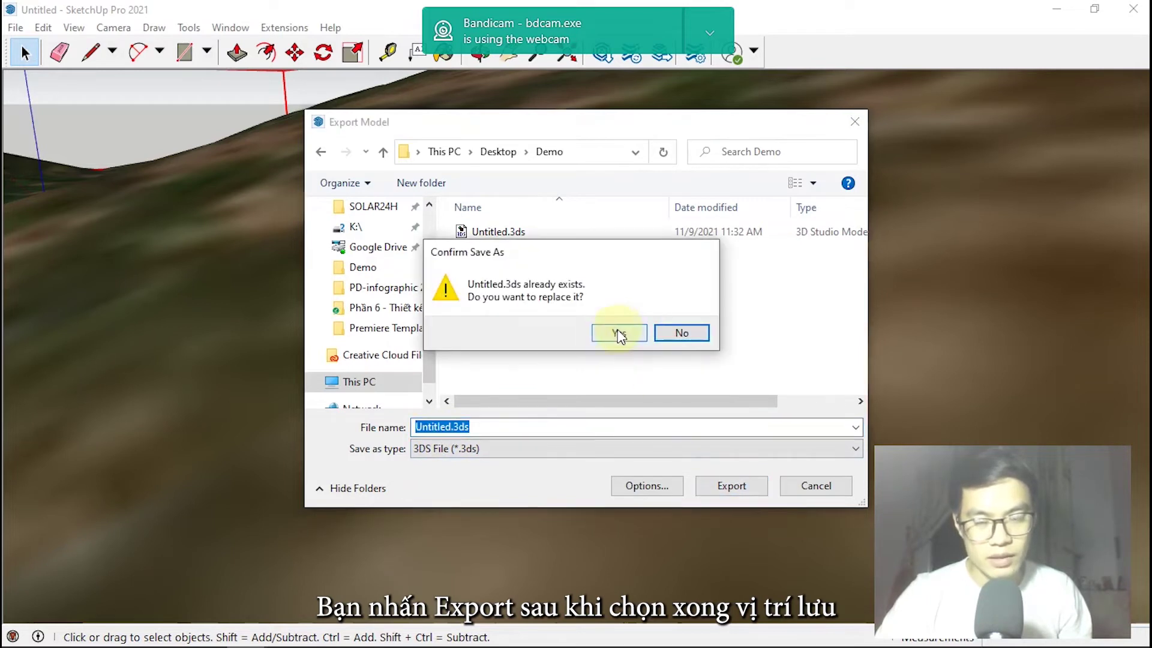
{"action": "left_click", "coordinate": [618, 333]}
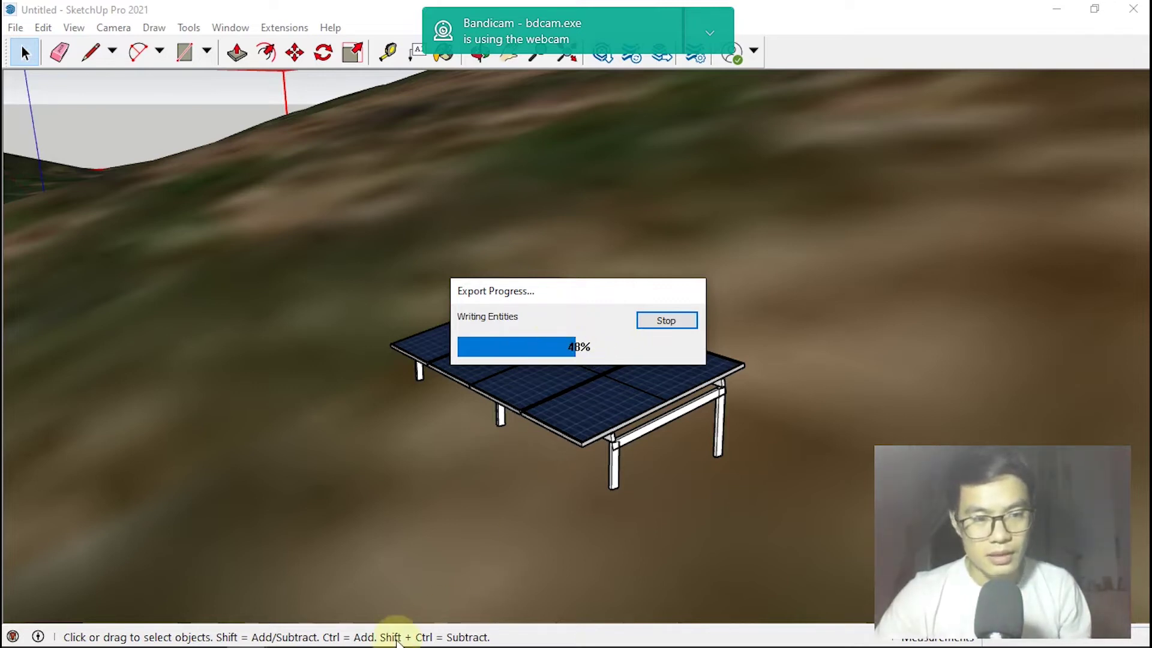
Step: Dismiss the export results summary and switch to PVsyst
{"action": "mouse_move", "coordinate": [396, 646]}
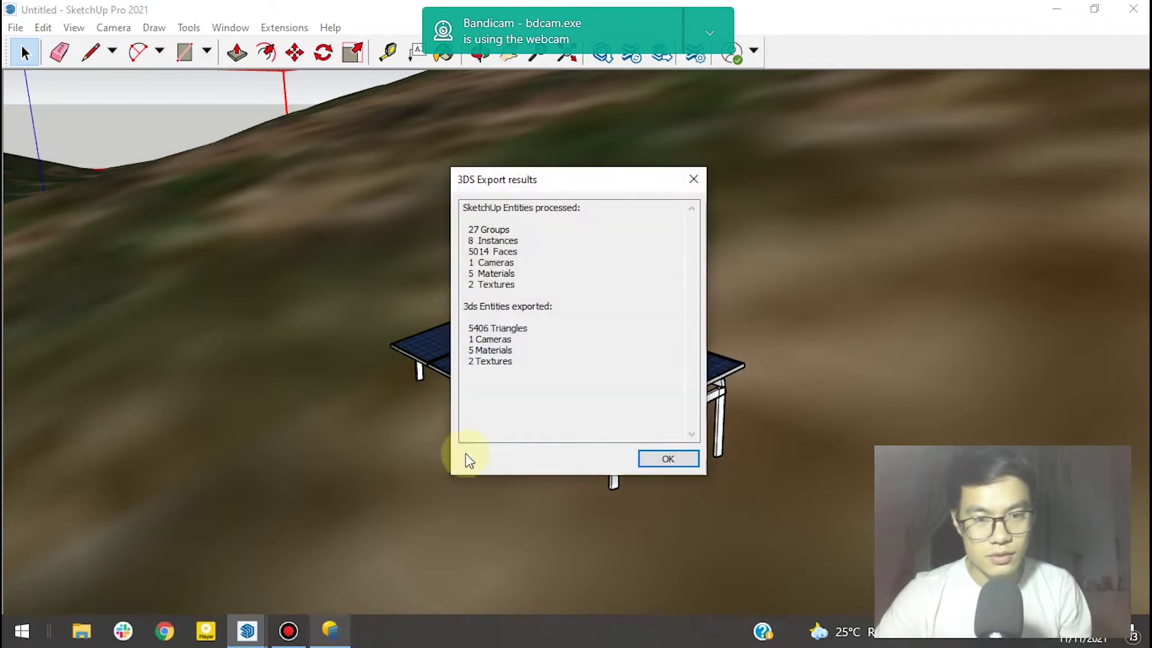
{"action": "left_click", "coordinate": [660, 459]}
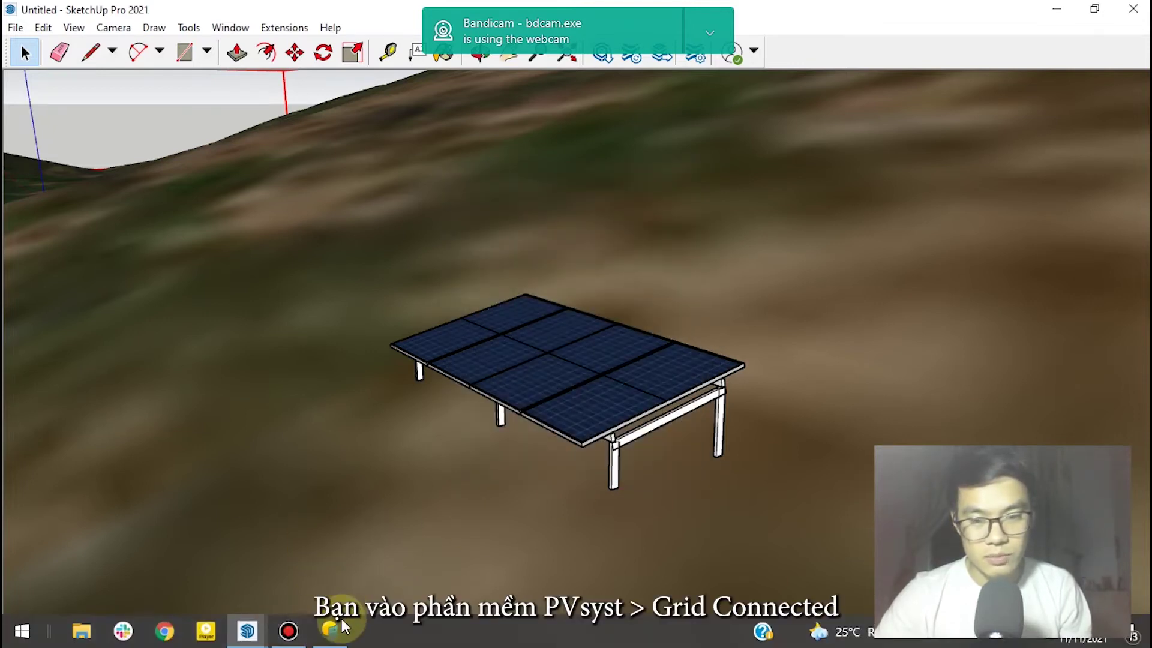
{"action": "left_click", "coordinate": [341, 630]}
Step: Open the grid-connected project's Near Shadings and its Construction / Perspective scene
{"action": "left_click", "coordinate": [134, 135]}
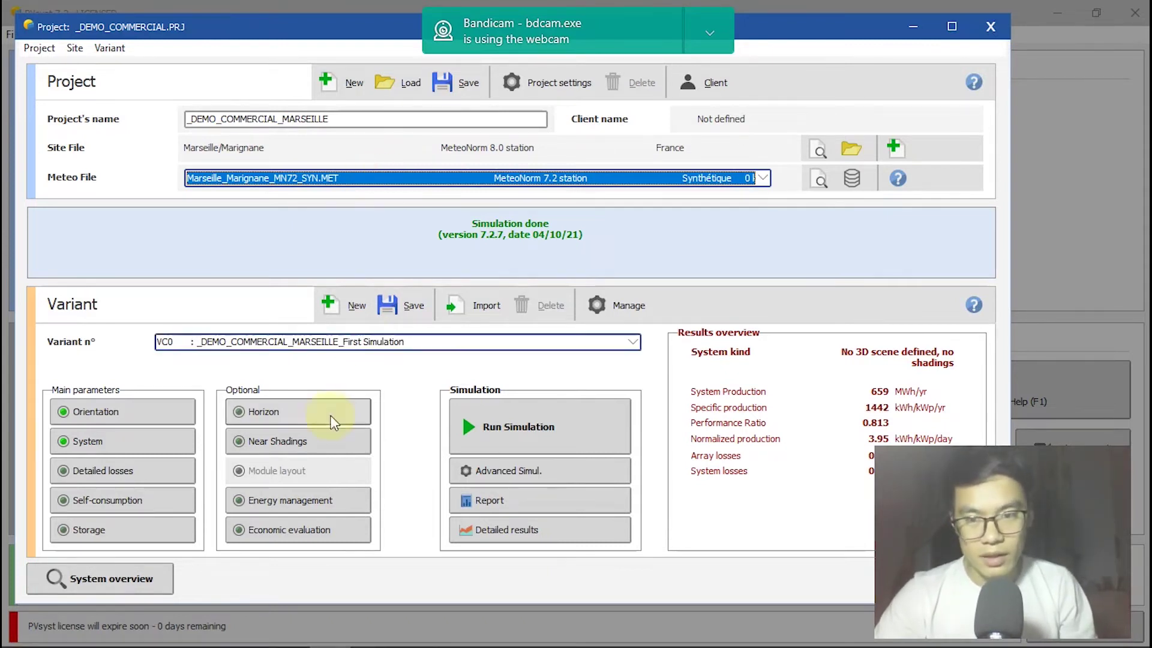
{"action": "left_click", "coordinate": [306, 444]}
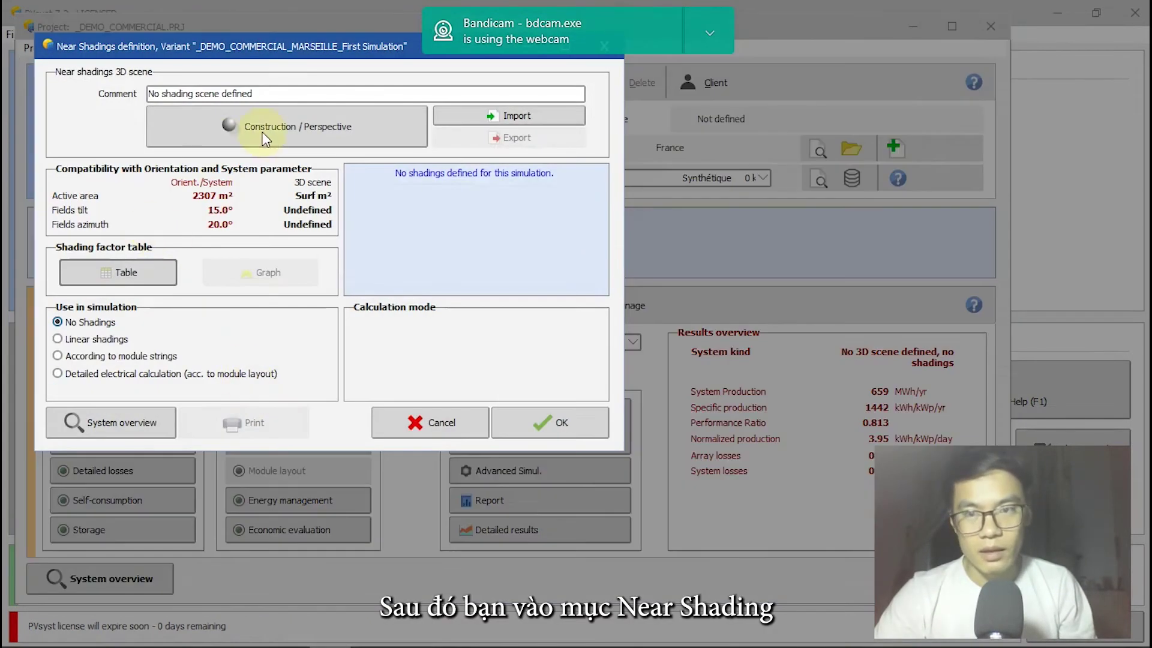
{"action": "left_click", "coordinate": [278, 140]}
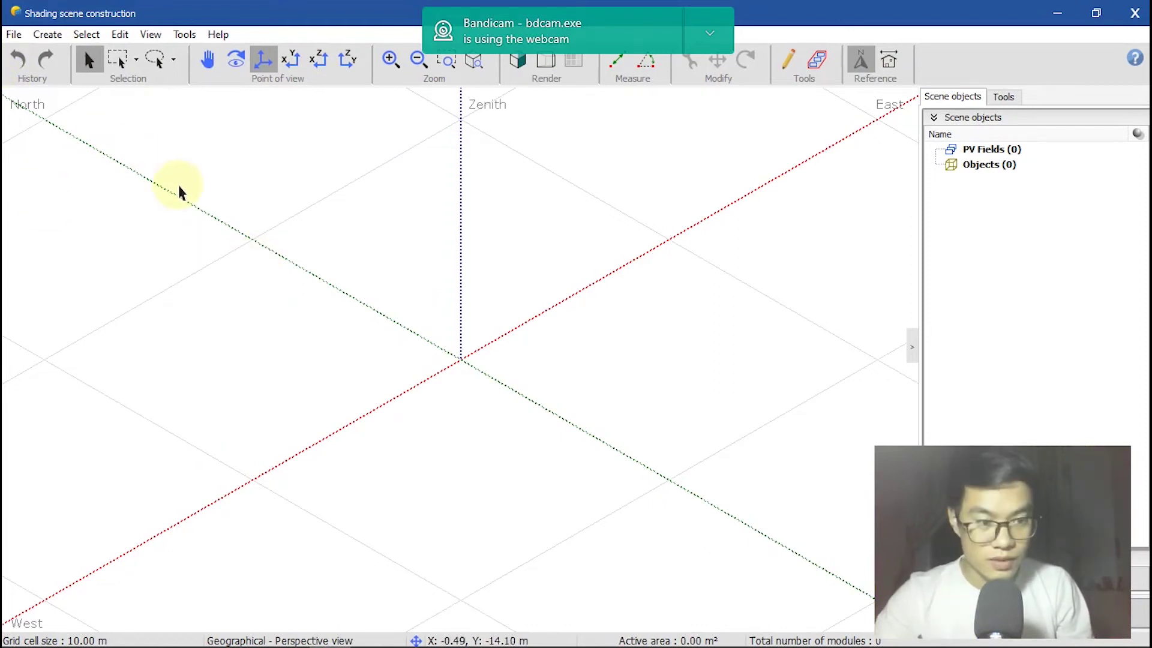
Step: Import Untitled.3ds as a 3D scene in PVsyst, then return to SketchUp
{"action": "left_click", "coordinate": [16, 37]}
{"action": "mouse_move", "coordinate": [98, 130]}
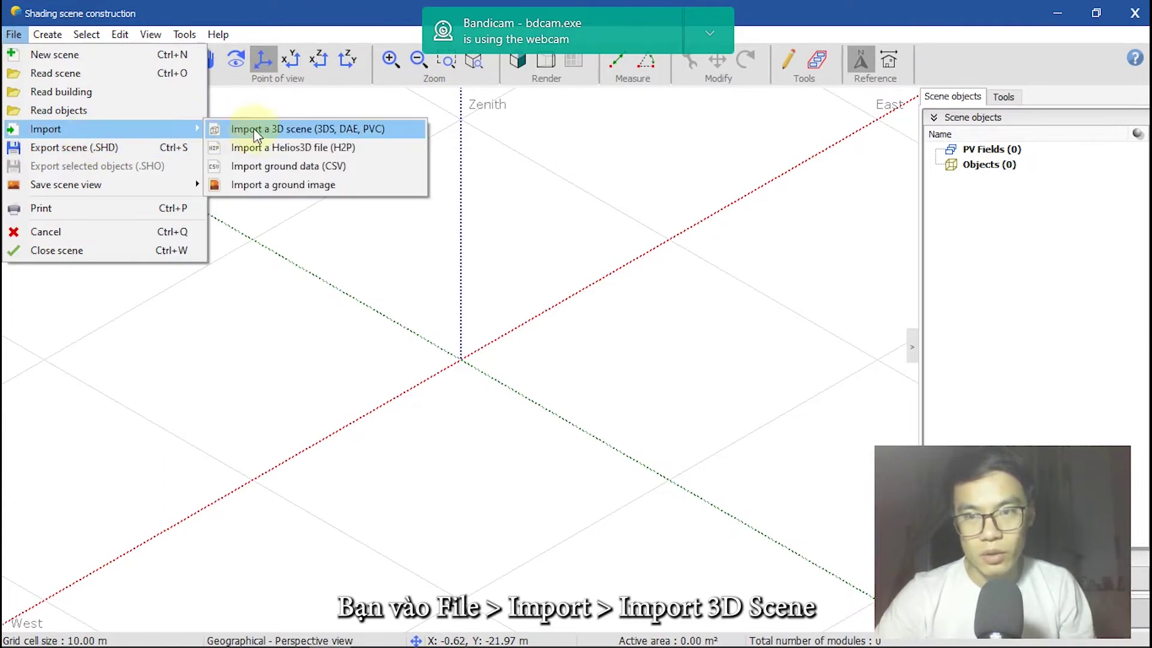
{"action": "left_click", "coordinate": [274, 133]}
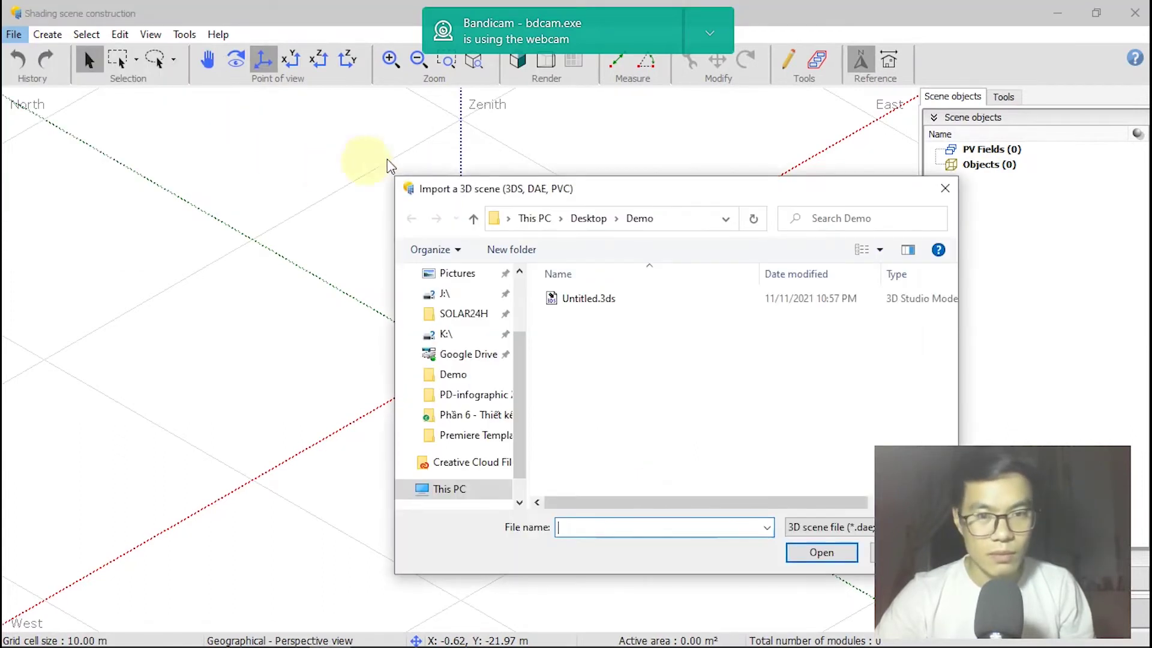
{"action": "double_click", "coordinate": [602, 301]}
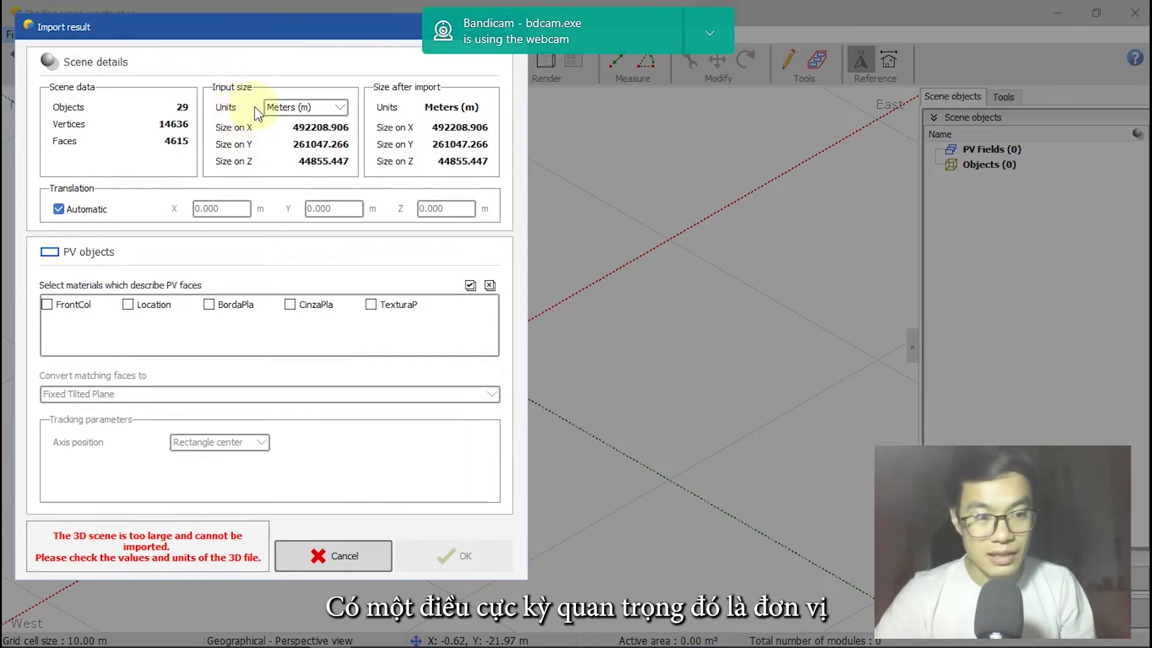
{"action": "key", "text": "alt+Tab"}
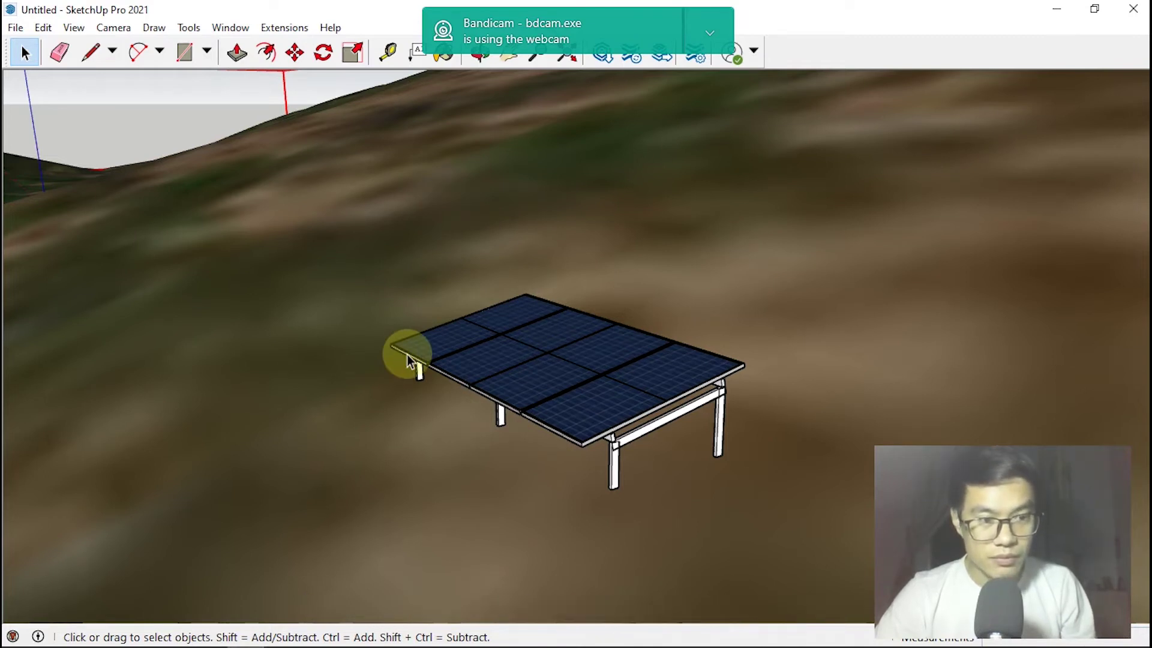
Step: Draw a line from the panel rack's corner to confirm the model's length of about 7144 mm, then return to PVsyst
{"action": "mouse_move", "coordinate": [917, 24]}
{"action": "left_mouse_down"}
{"action": "mouse_move", "coordinate": [780, 34]}
{"action": "mouse_move", "coordinate": [672, 20]}
{"action": "left_mouse_up"}
{"action": "left_click", "coordinate": [724, 565]}
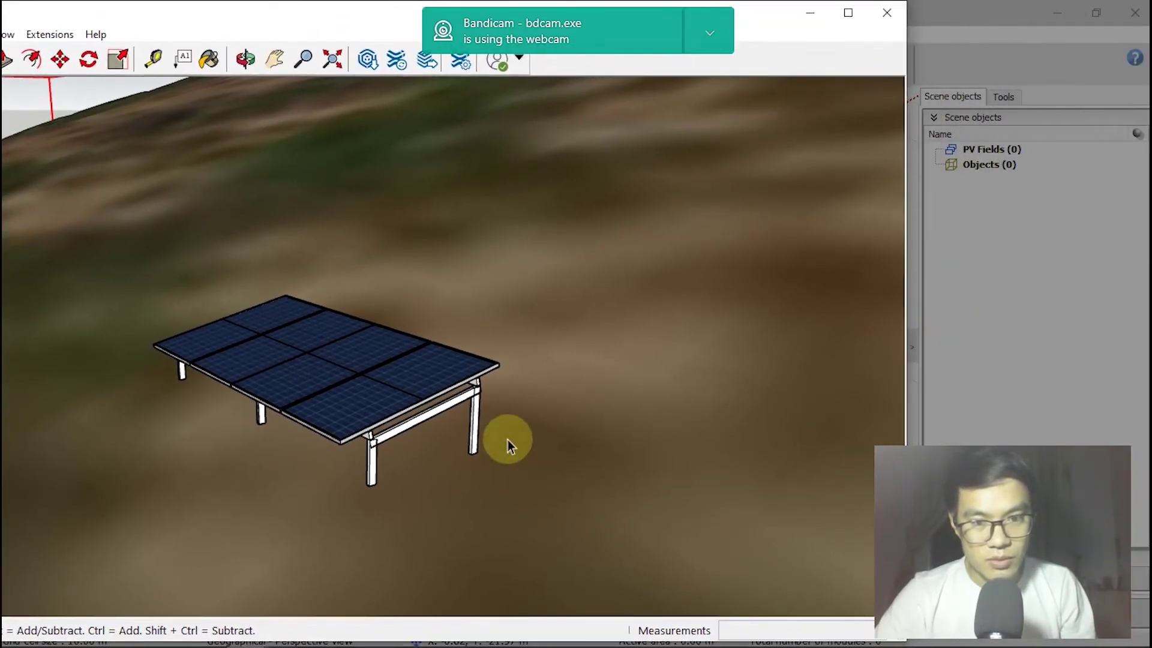
{"action": "key", "text": "l"}
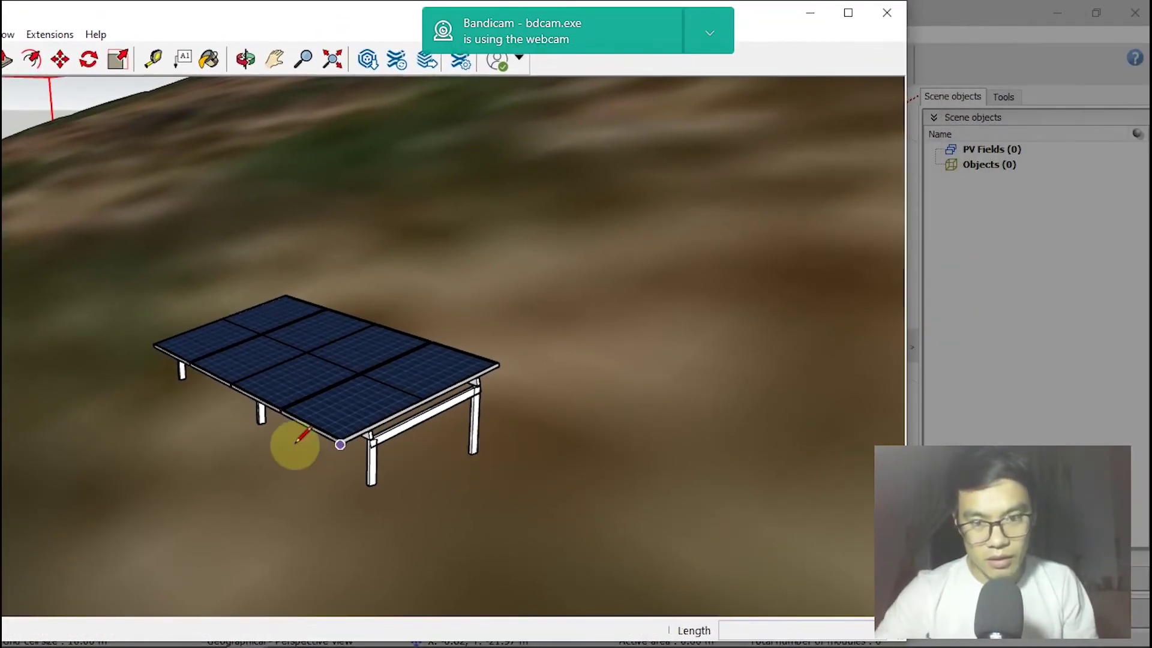
{"action": "left_click", "coordinate": [339, 439]}
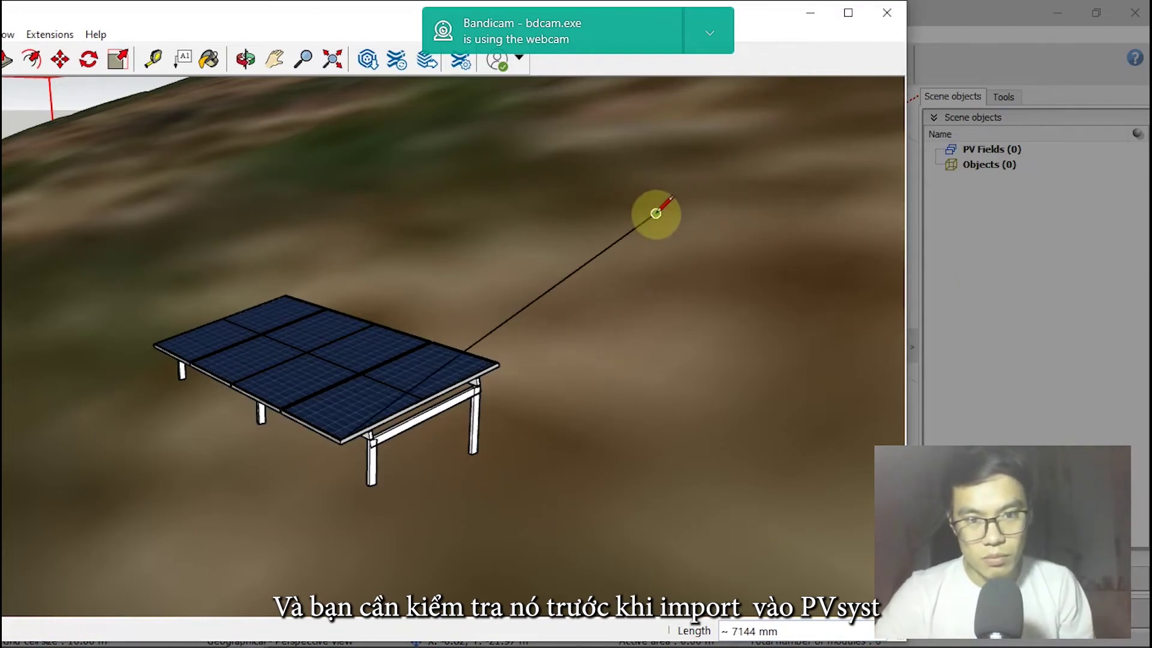
{"action": "key", "text": "alt+Tab"}
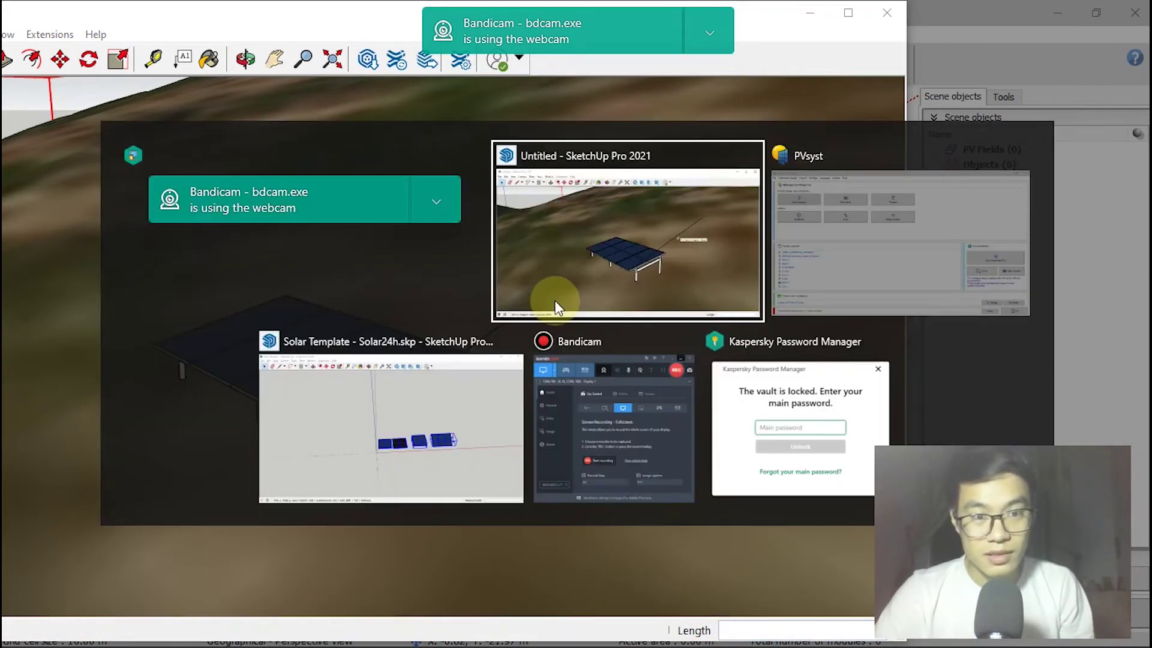
{"action": "key", "text": "alt+Tab"}
Step: Set the imported Untitled.3ds input units to Millimeters (mm) and confirm the import
{"action": "left_click", "coordinate": [341, 107]}
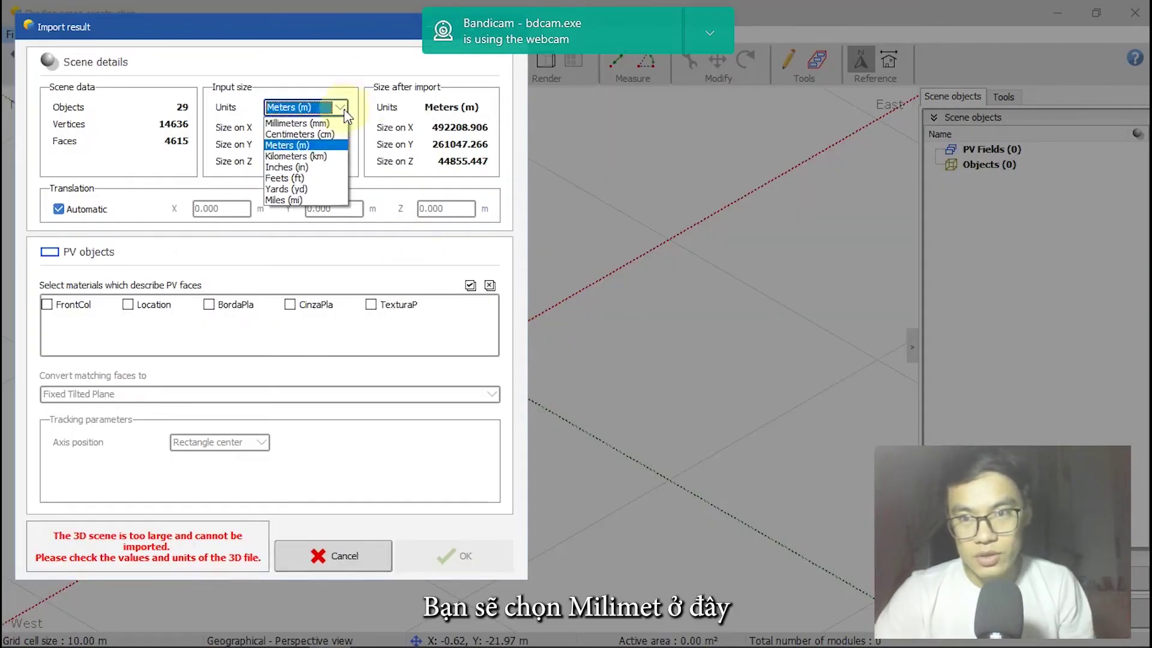
{"action": "left_click", "coordinate": [322, 123]}
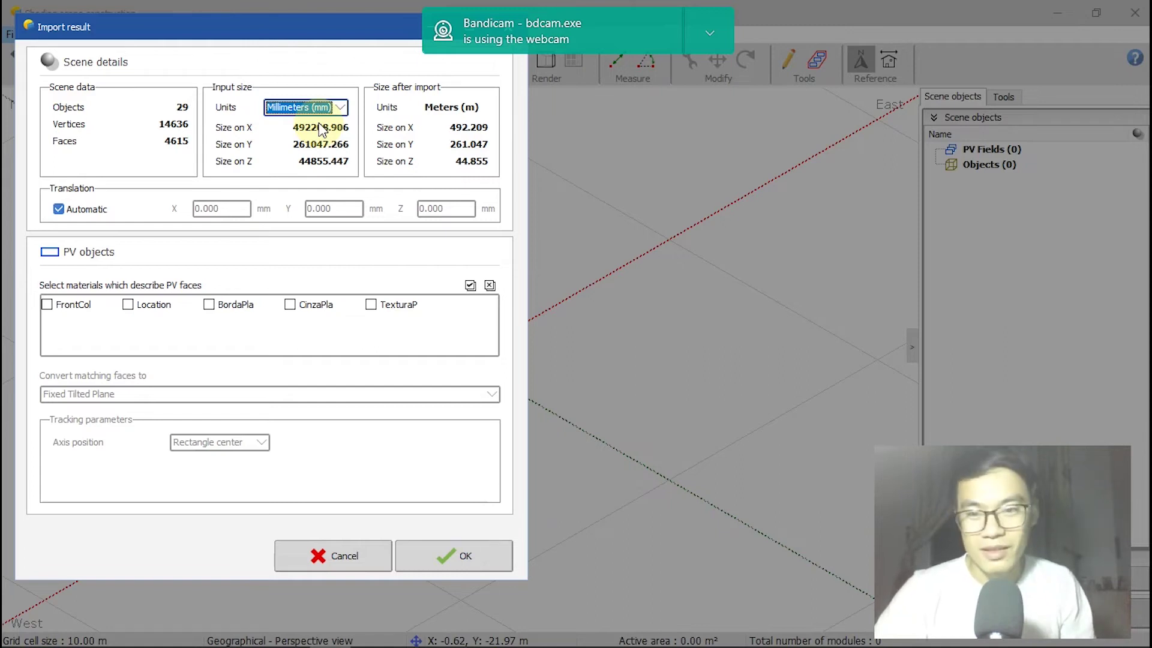
{"action": "left_click", "coordinate": [481, 560]}
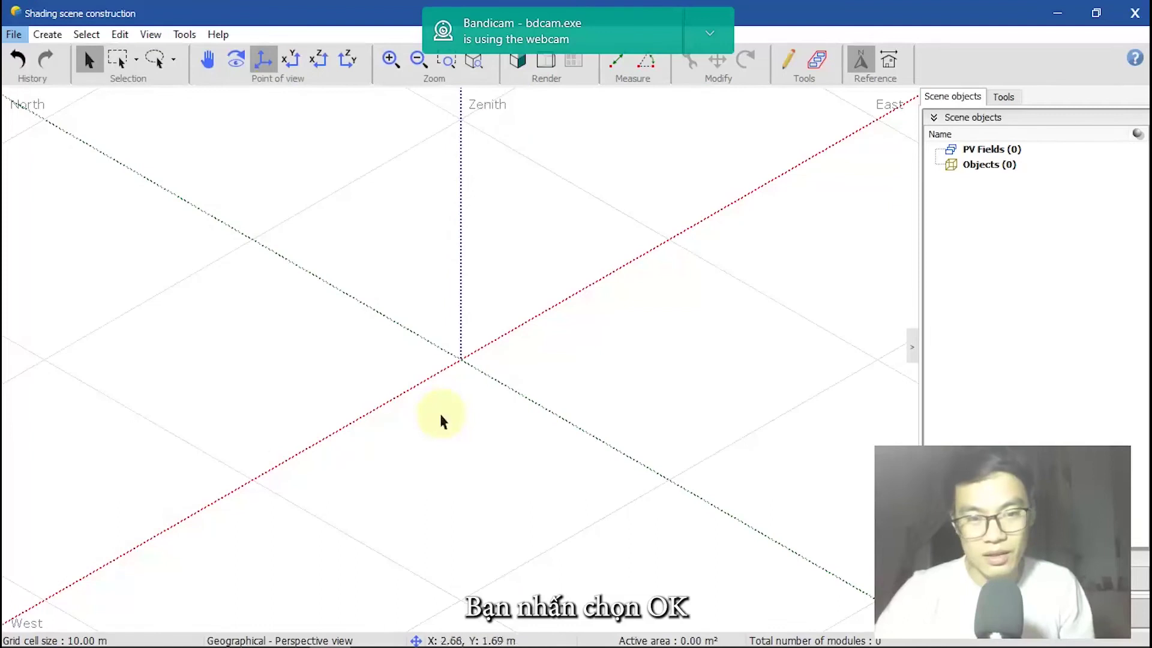
Step: Switch the 3D view from wireframe to shaded rendering and orbit around the imported terrain
{"action": "scroll", "coordinate": [462, 430], "scroll_direction": "up", "scroll_amount": 5}
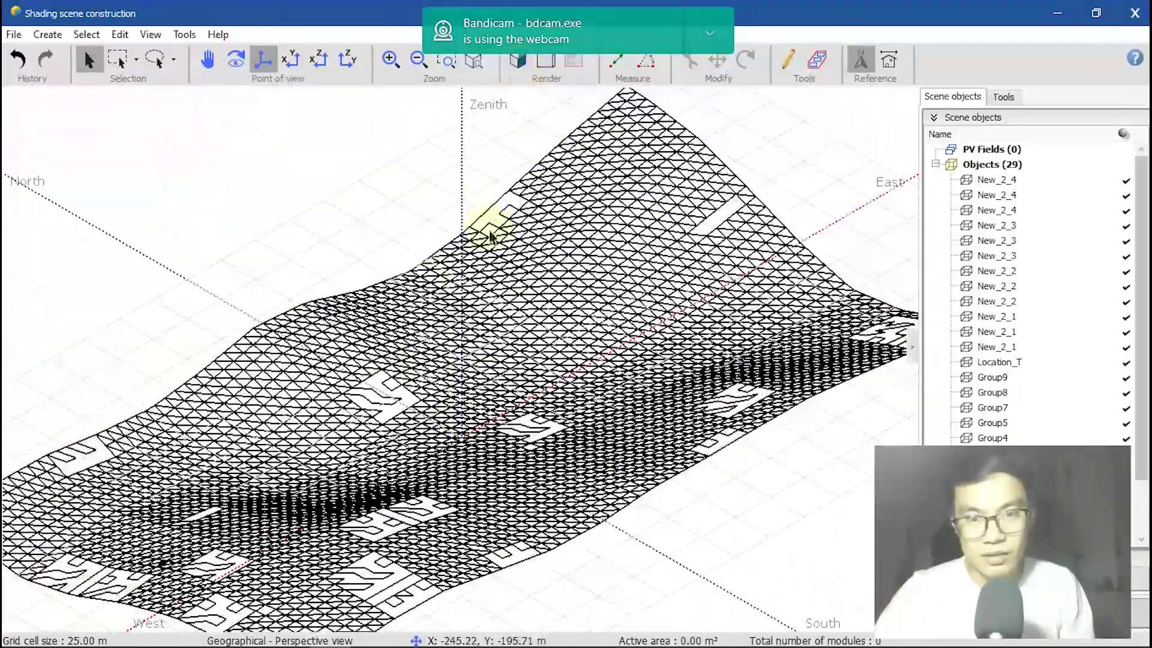
{"action": "right_click_drag", "start_coordinate": [586, 296], "coordinate": [548, 278]}
{"action": "left_click", "coordinate": [517, 65]}
{"action": "right_click_drag", "start_coordinate": [590, 437], "coordinate": [449, 486]}
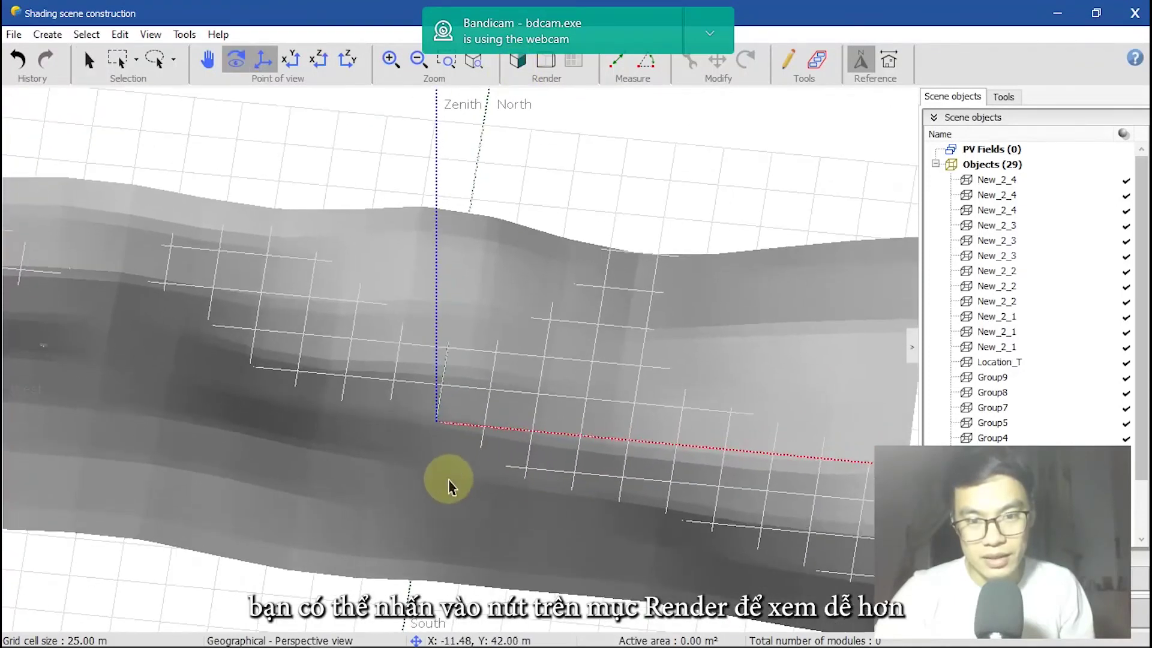
{"action": "scroll", "coordinate": [386, 437], "scroll_direction": "down", "scroll_amount": 5}
{"action": "mouse_move", "coordinate": [360, 430]}
{"action": "right_mouse_down"}
{"action": "mouse_move", "coordinate": [540, 411]}
{"action": "mouse_move", "coordinate": [496, 543]}
{"action": "mouse_move", "coordinate": [635, 527]}
{"action": "mouse_move", "coordinate": [642, 484]}
{"action": "right_mouse_up"}
Step: Zoom in on the eight-panel table and select a pair of its panel faces
{"action": "scroll", "coordinate": [581, 586], "scroll_direction": "up", "scroll_amount": 6}
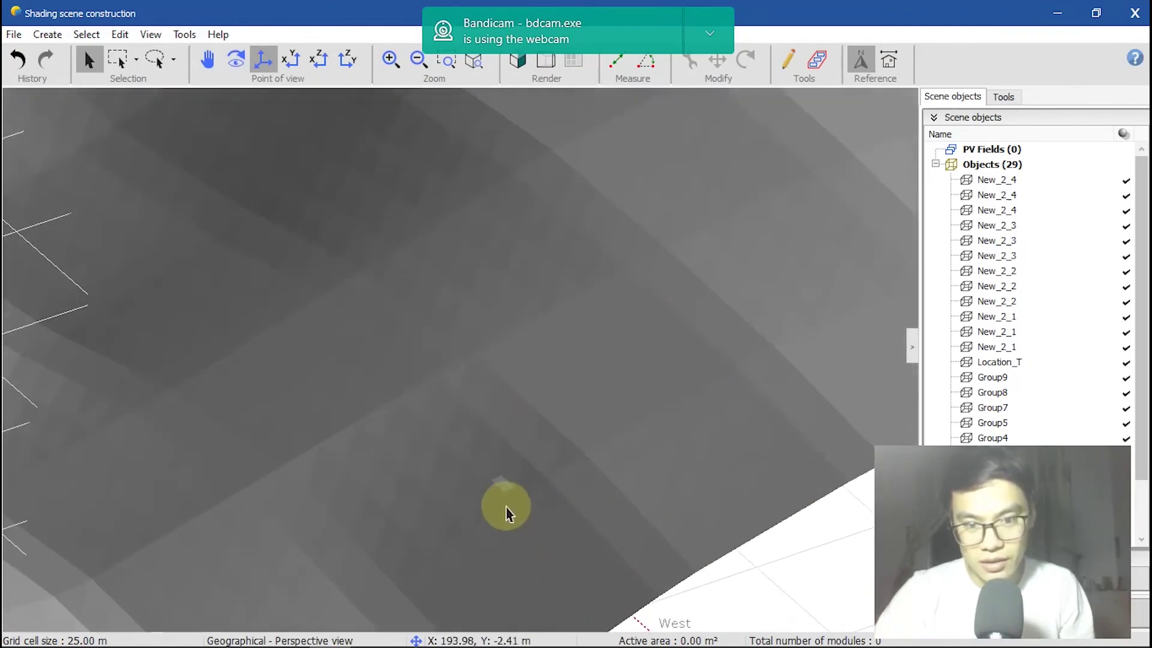
{"action": "scroll", "coordinate": [505, 514], "scroll_direction": "up", "scroll_amount": 10}
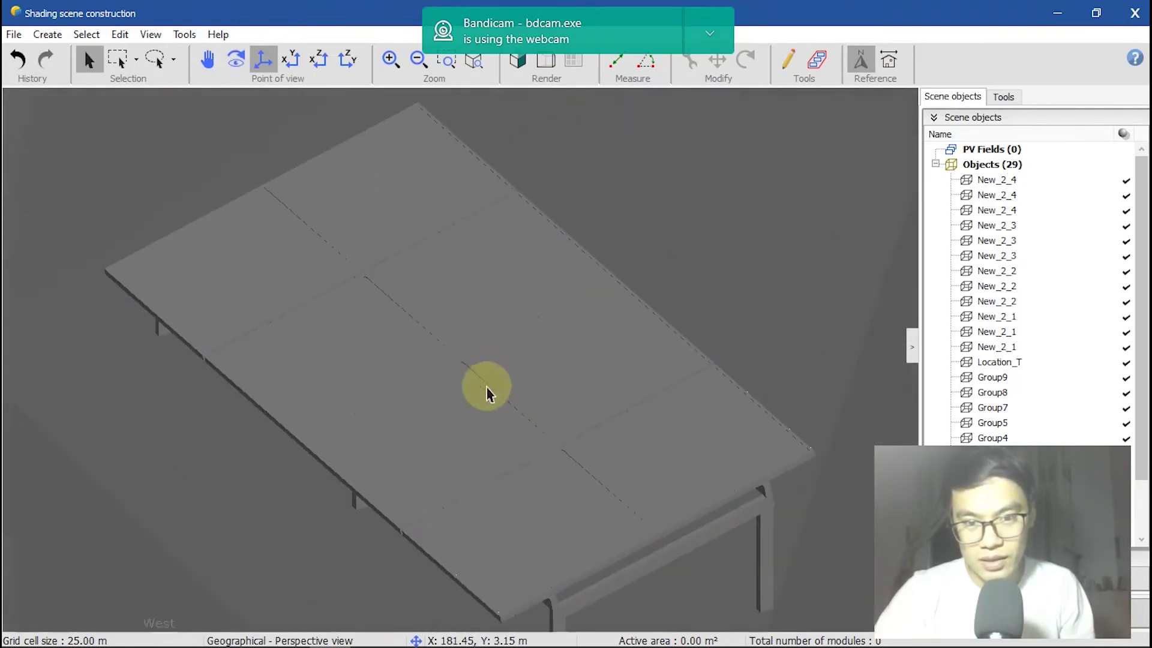
{"action": "scroll", "coordinate": [487, 395], "scroll_direction": "up", "scroll_amount": 8}
{"action": "scroll", "coordinate": [451, 460], "scroll_direction": "down", "scroll_amount": 10}
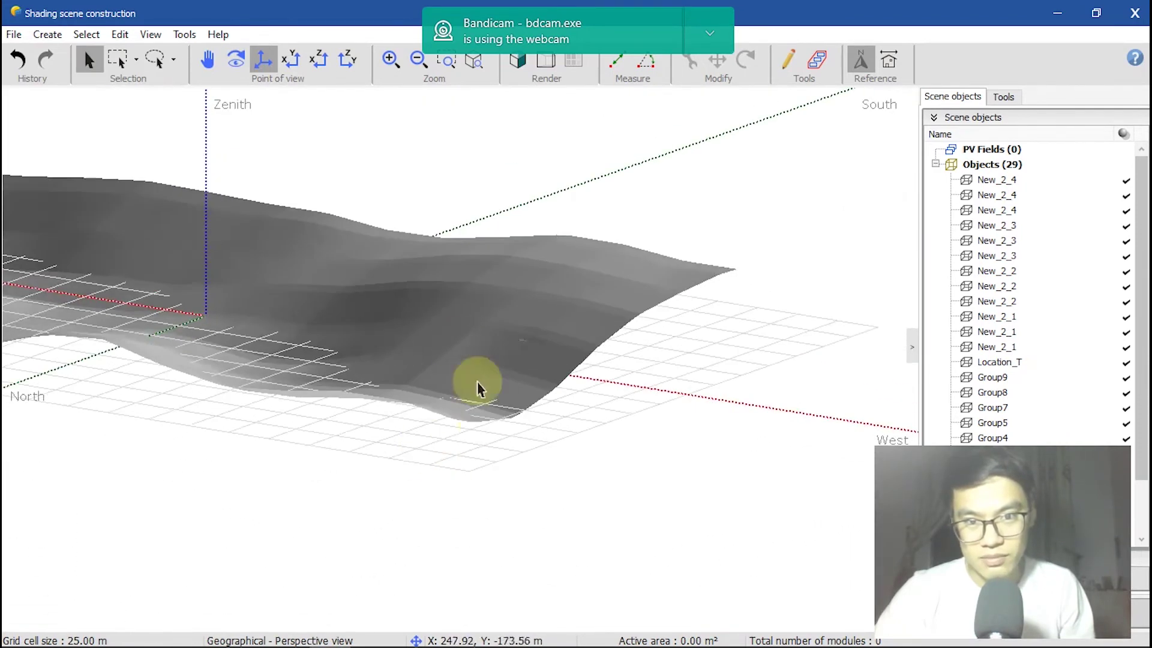
{"action": "scroll", "coordinate": [477, 388], "scroll_direction": "up", "scroll_amount": 10}
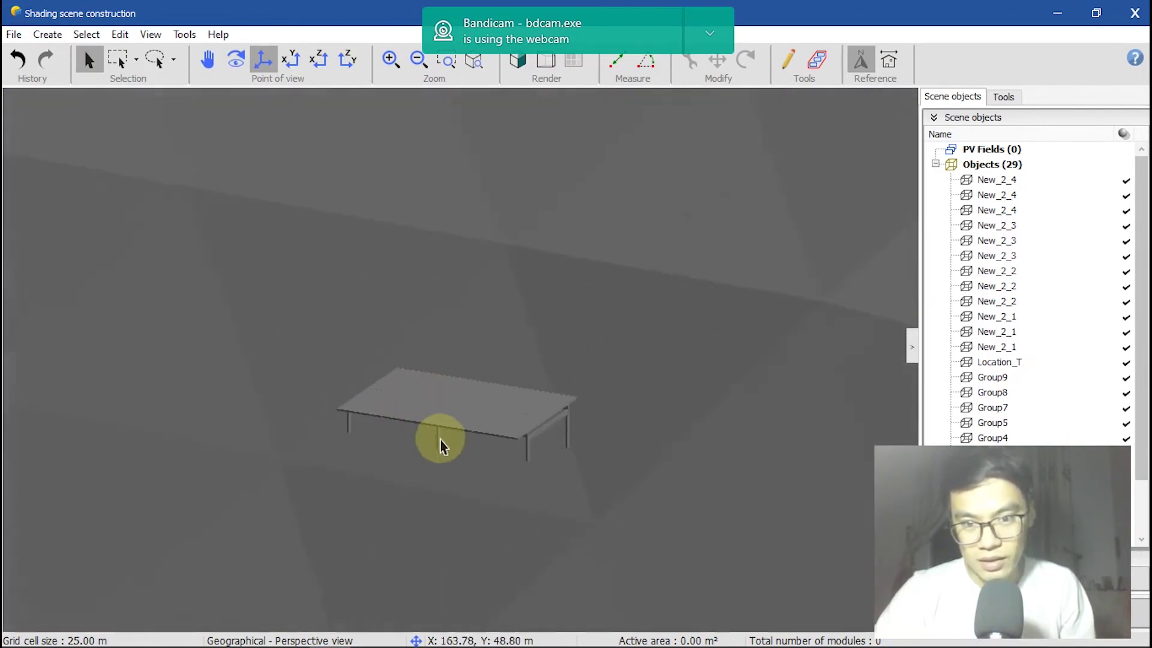
{"action": "scroll", "coordinate": [447, 420], "scroll_direction": "up", "scroll_amount": 3}
{"action": "left_click", "coordinate": [465, 401]}
Step: Select all the table's panel faces and convert them with Transform to PV faces
{"action": "left_click", "coordinate": [384, 360]}
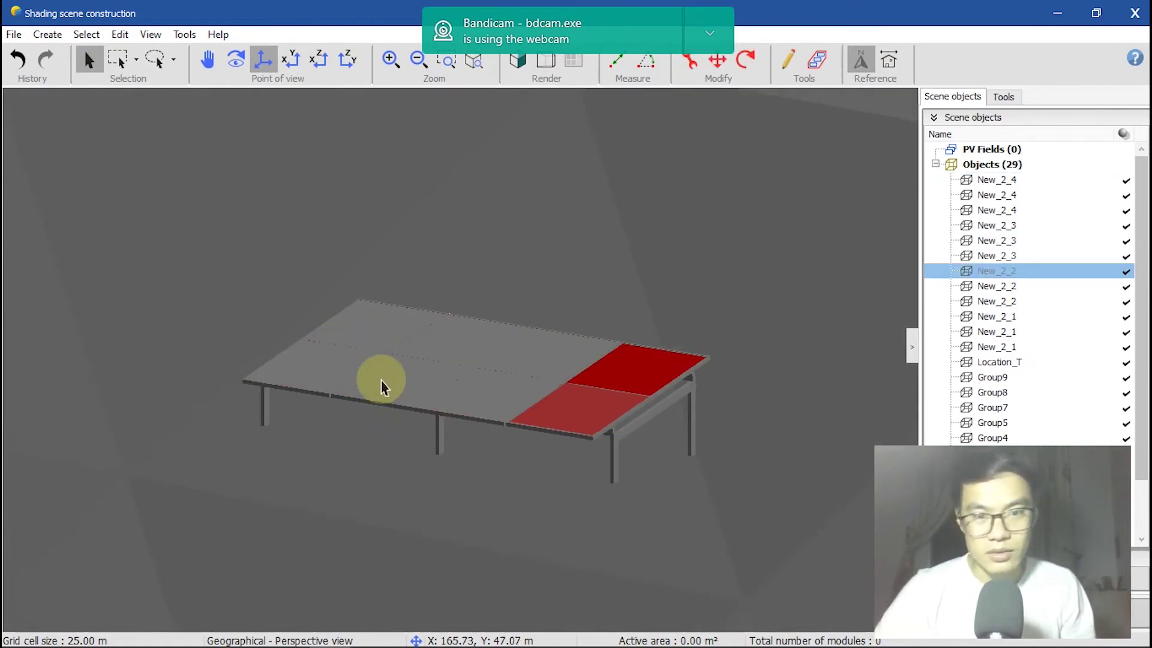
{"action": "left_click", "coordinate": [510, 379], "text": "ctrl"}
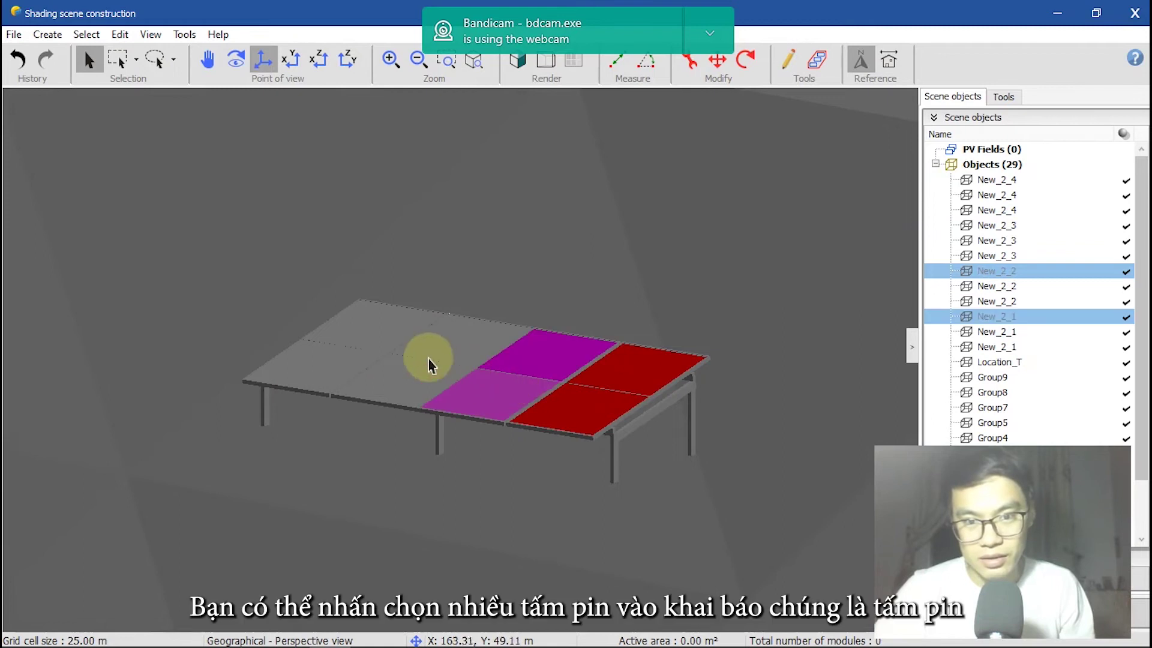
{"action": "left_click", "coordinate": [429, 364], "text": "ctrl"}
{"action": "left_click", "coordinate": [367, 335], "text": "ctrl"}
{"action": "left_click", "coordinate": [47, 34]}
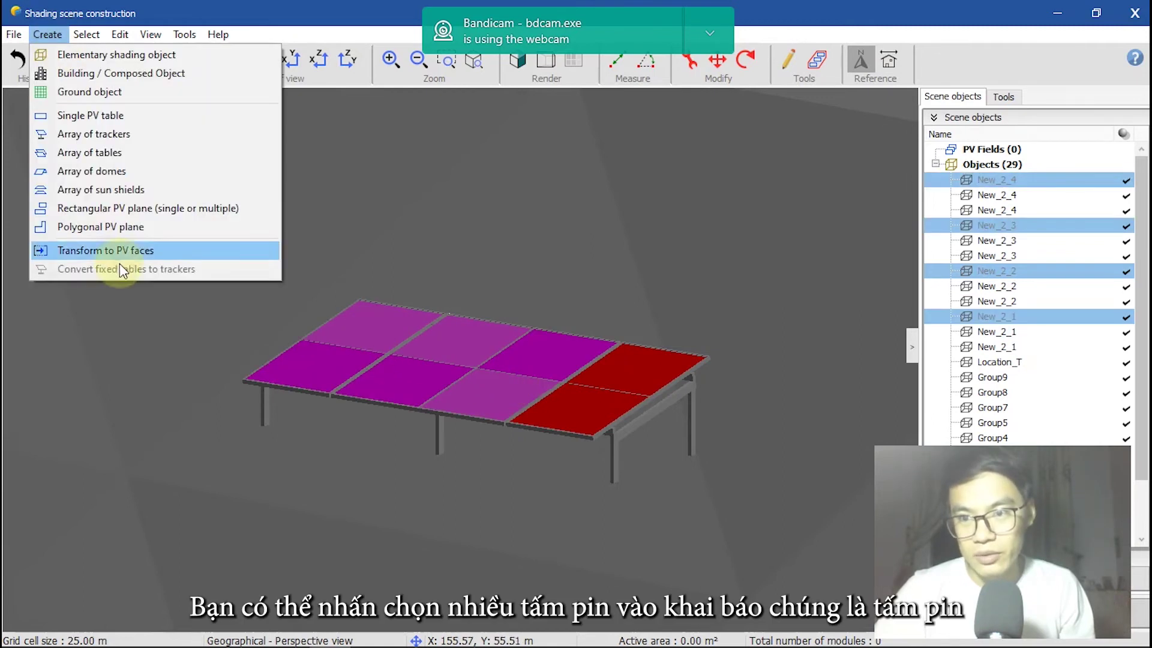
{"action": "left_click", "coordinate": [128, 255]}
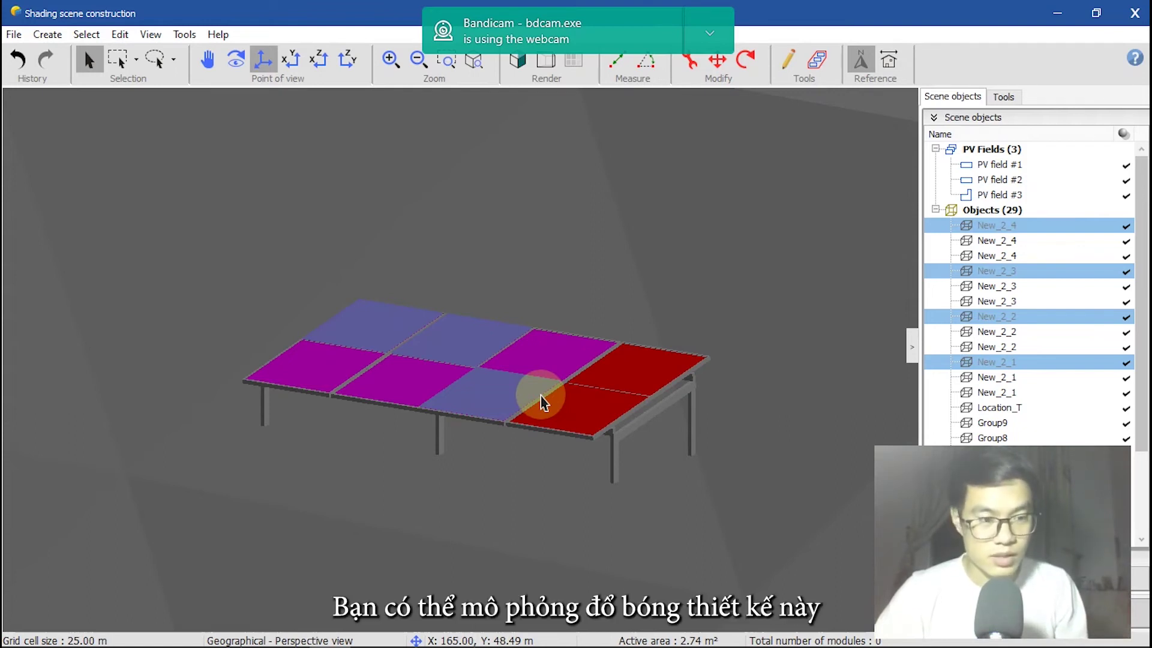
Step: Orbit around the small table to inspect the newly created PV fields
{"action": "scroll", "coordinate": [534, 414], "scroll_direction": "down", "scroll_amount": 5}
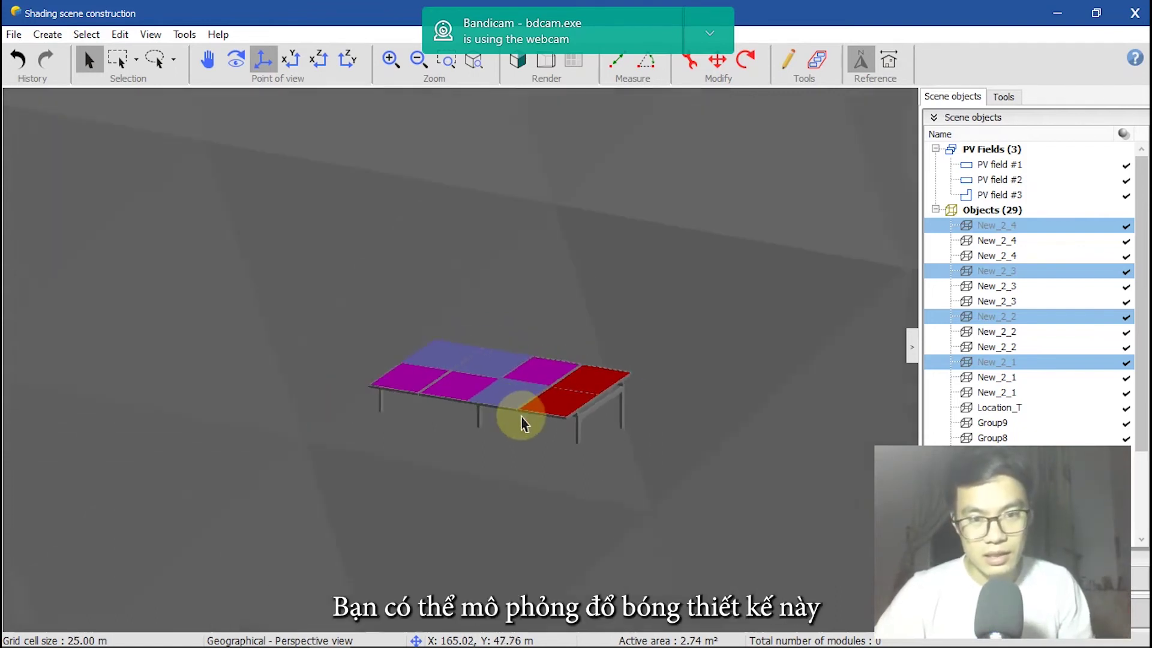
{"action": "right_click_drag", "start_coordinate": [527, 411], "coordinate": [612, 222]}
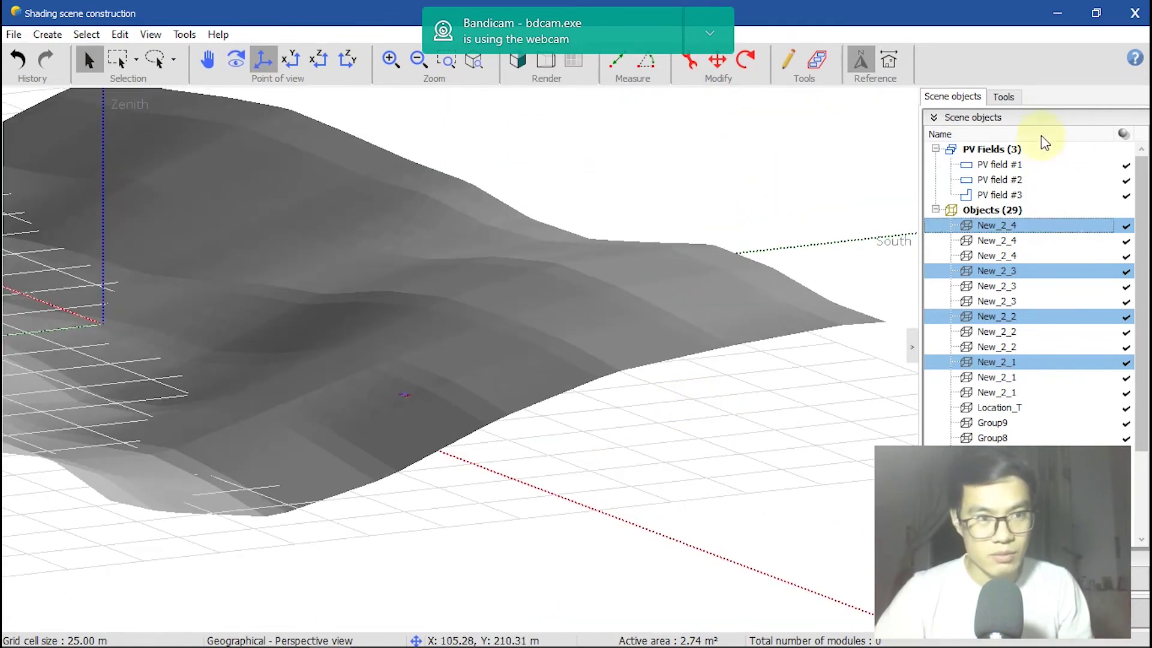
{"action": "left_click", "coordinate": [1003, 96]}
Step: Play the 12/21/2020 shading animation, then view the scene nearly top-down
{"action": "left_click", "coordinate": [972, 180]}
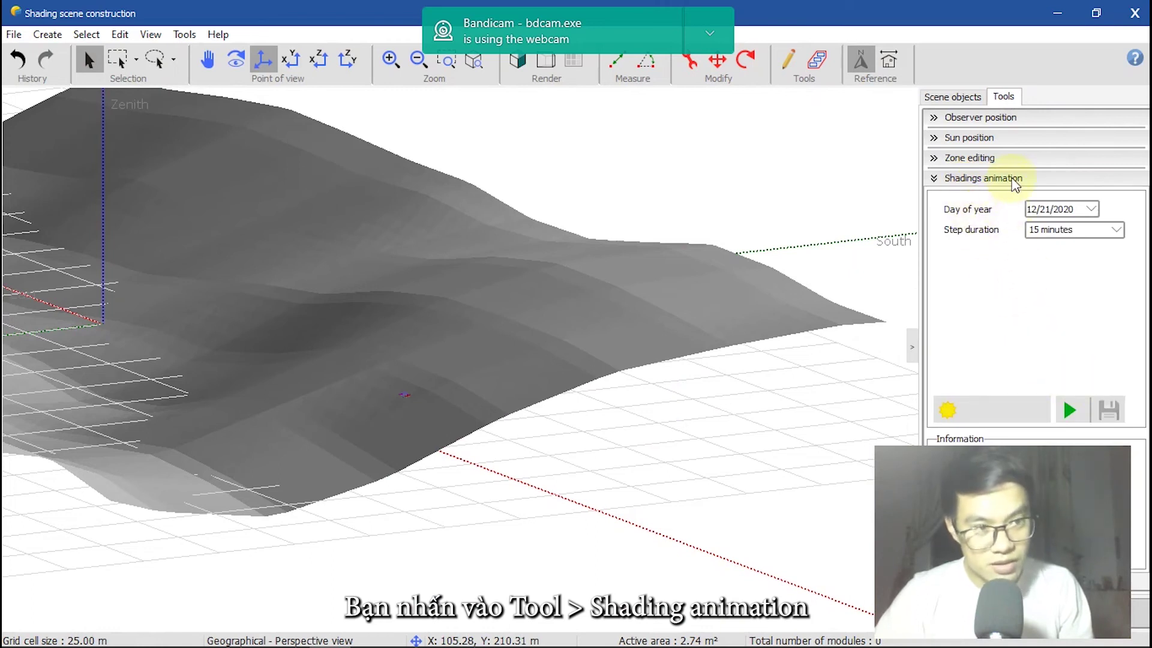
{"action": "left_click", "coordinate": [1071, 411]}
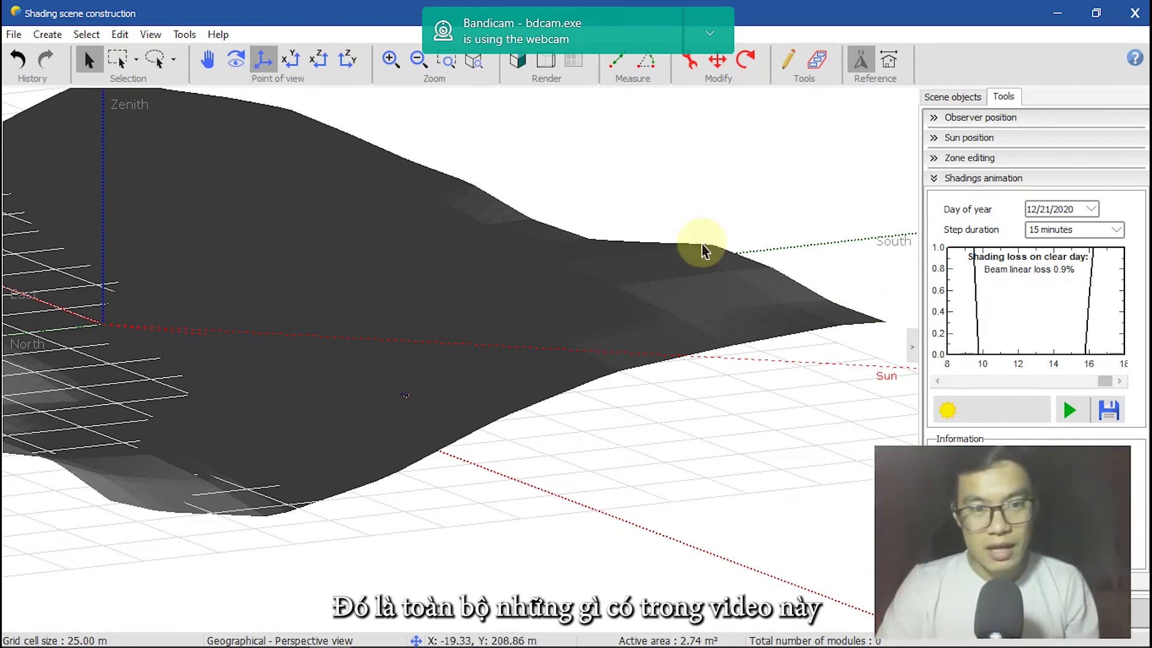
{"action": "left_click_drag", "start_coordinate": [480, 403], "coordinate": [502, 315]}
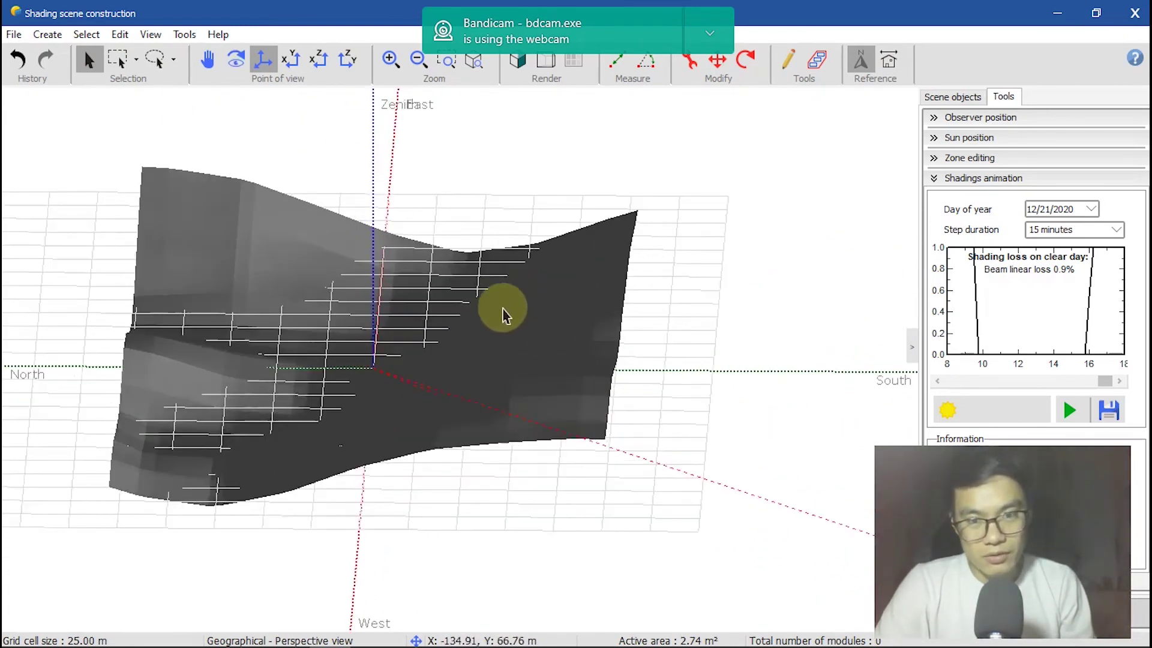
{"action": "scroll", "coordinate": [503, 315], "scroll_direction": "up", "scroll_amount": 2}
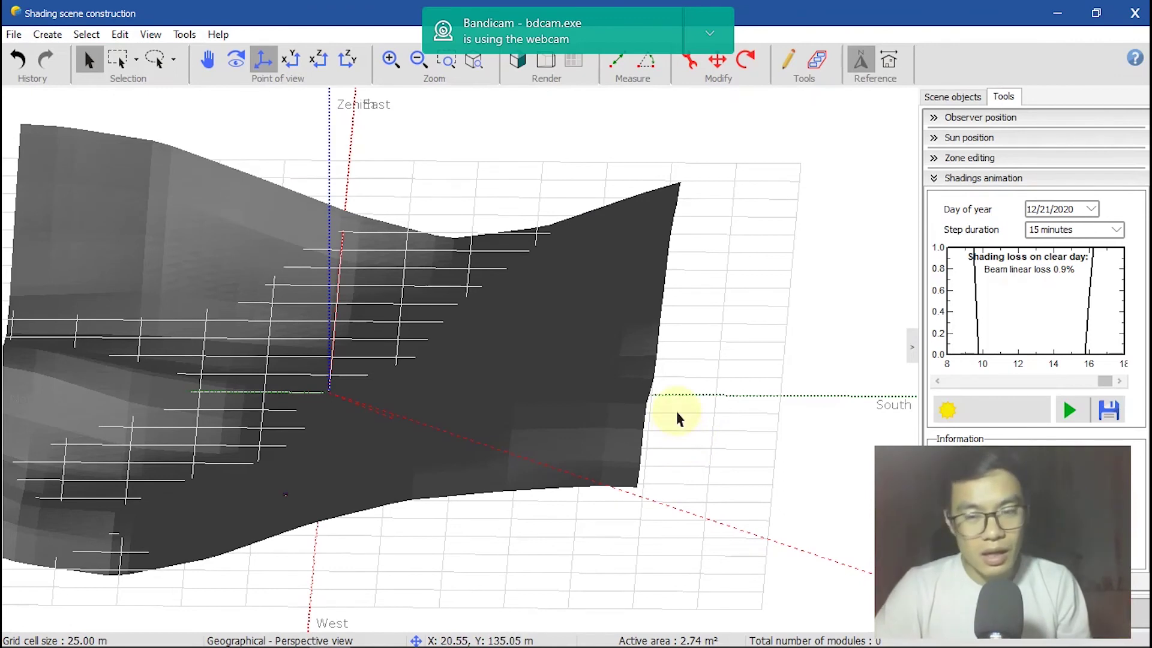
Step: Return to SketchUp, maximize its window and zoom to show the whole terrain with the panel rack
{"action": "key", "text": "alt+Tab"}
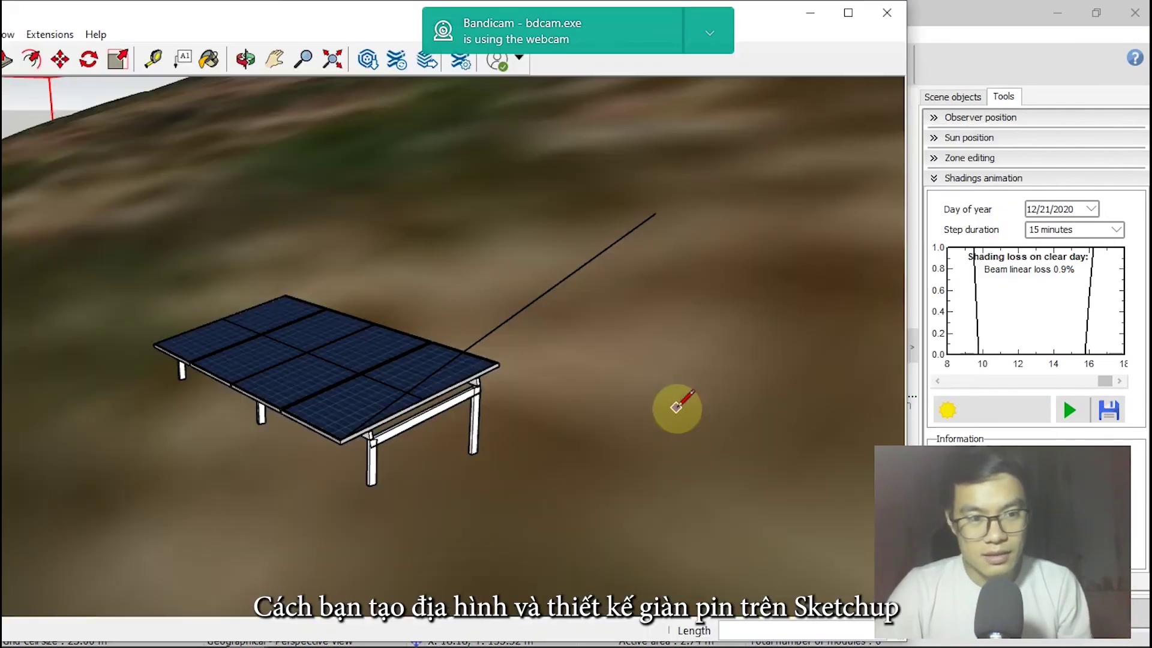
{"action": "scroll", "coordinate": [668, 390], "scroll_direction": "down", "scroll_amount": 8}
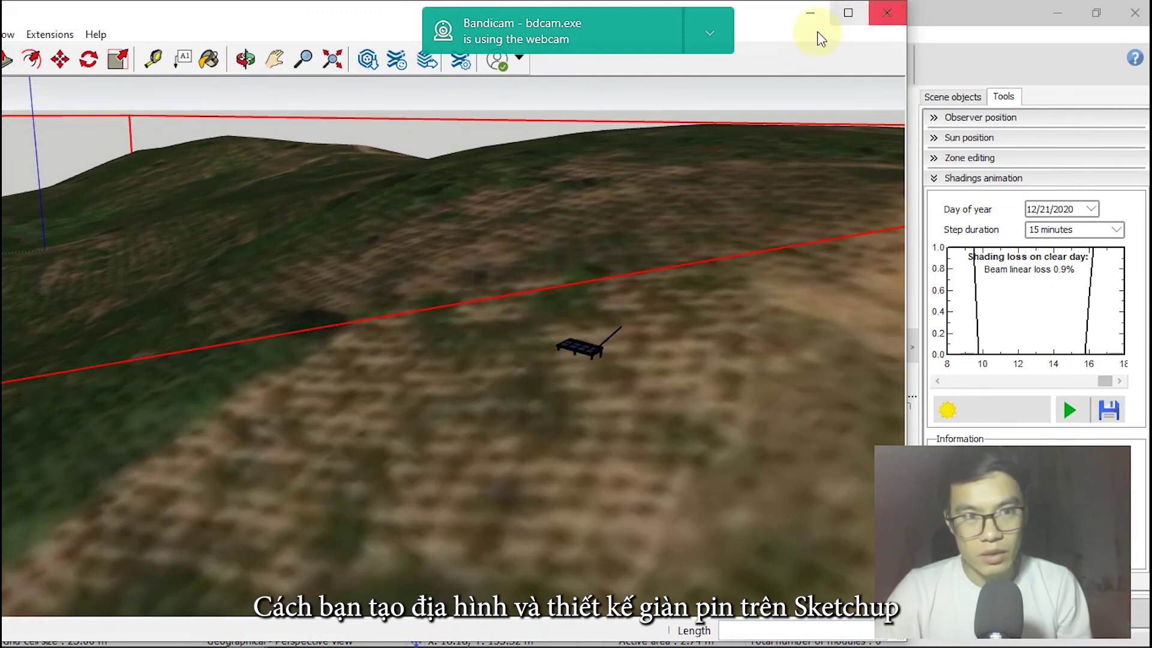
{"action": "left_click", "coordinate": [848, 13]}
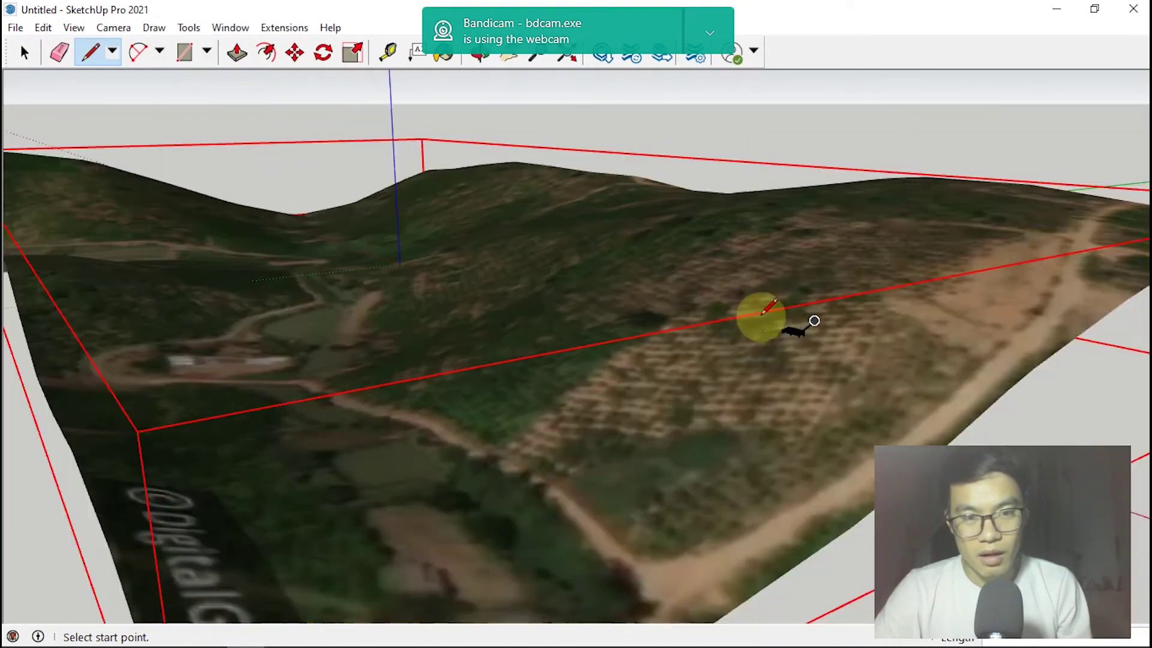
{"action": "scroll", "coordinate": [769, 319], "scroll_direction": "down", "scroll_amount": 5}
{"action": "scroll", "coordinate": [609, 329], "scroll_direction": "up", "scroll_amount": 3}
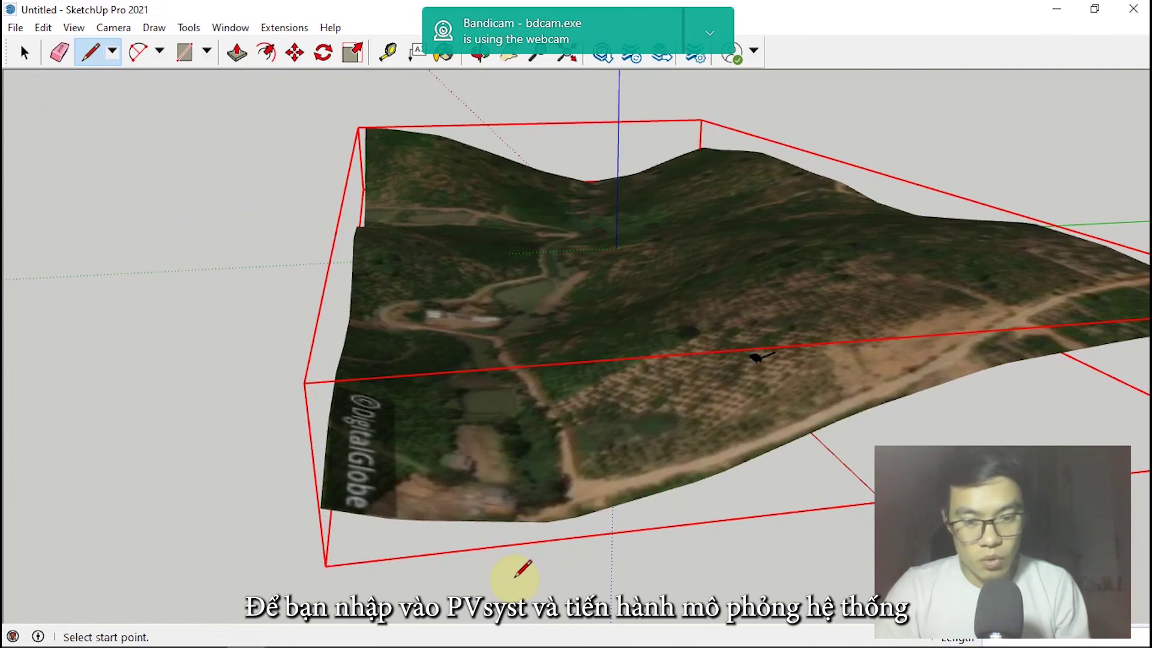